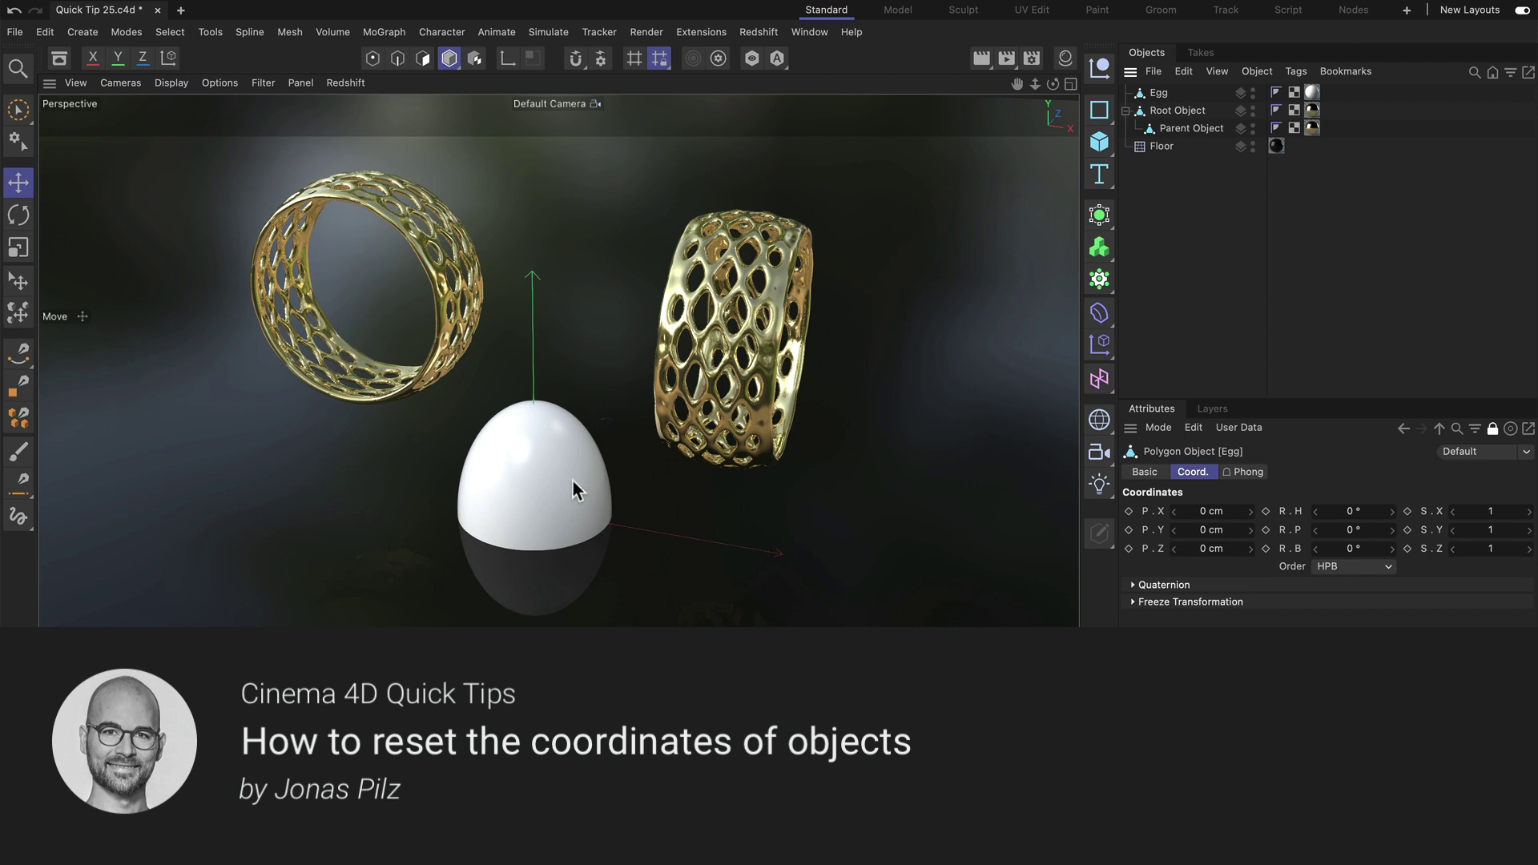
Step: Raise the egg between the two rings and tilt it at an angle
{"action": "left_click_drag", "start_coordinate": [573, 480], "coordinate": [650, 145]}
{"action": "key", "text": "r"}
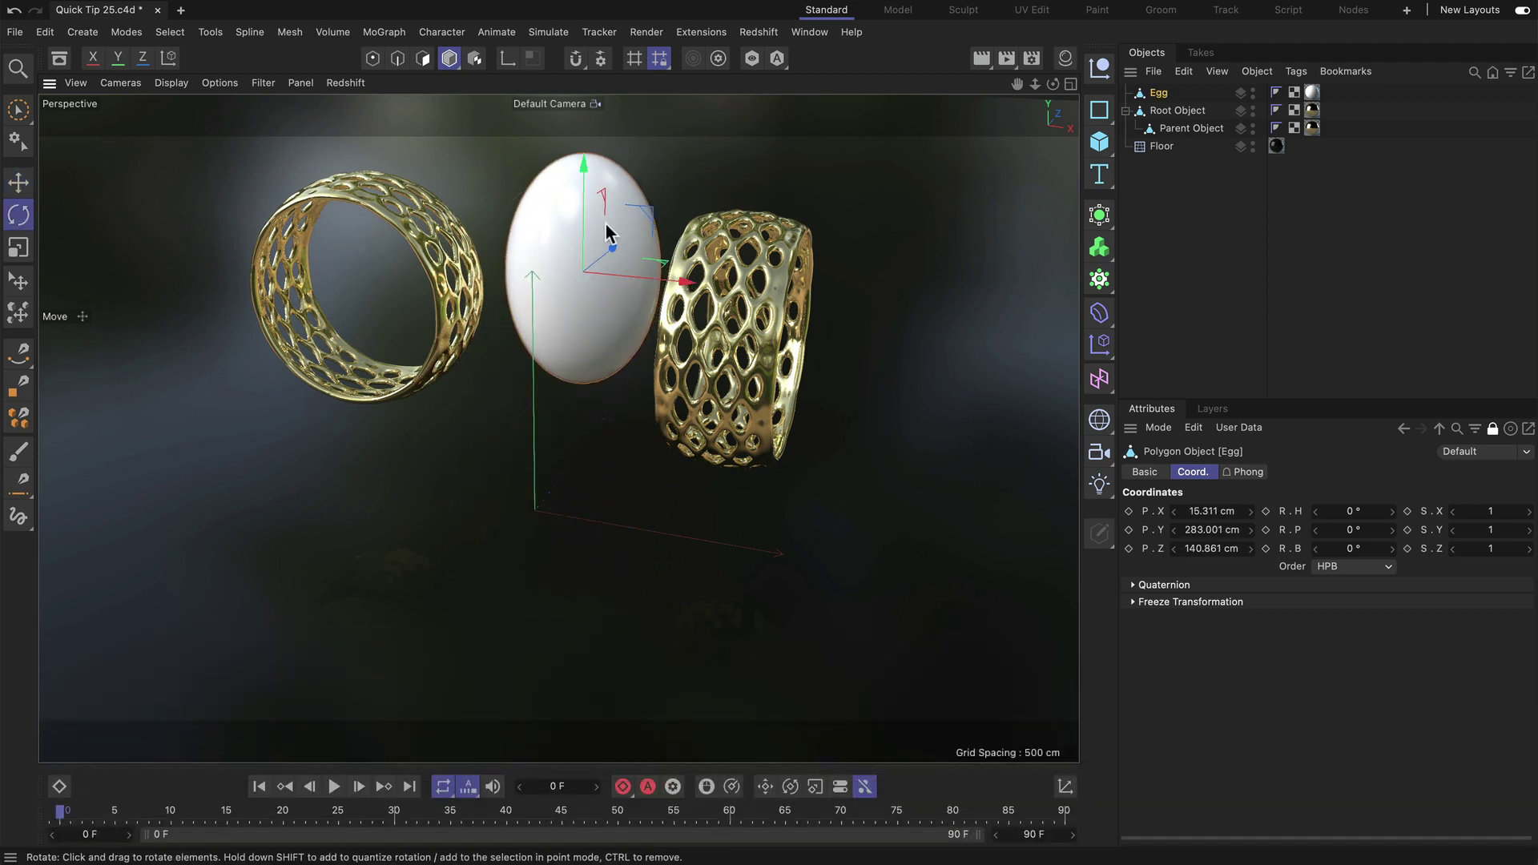
{"action": "mouse_move", "coordinate": [618, 257]}
{"action": "left_mouse_down"}
{"action": "mouse_move", "coordinate": [540, 360]}
{"action": "mouse_move", "coordinate": [528, 313]}
{"action": "left_mouse_up"}
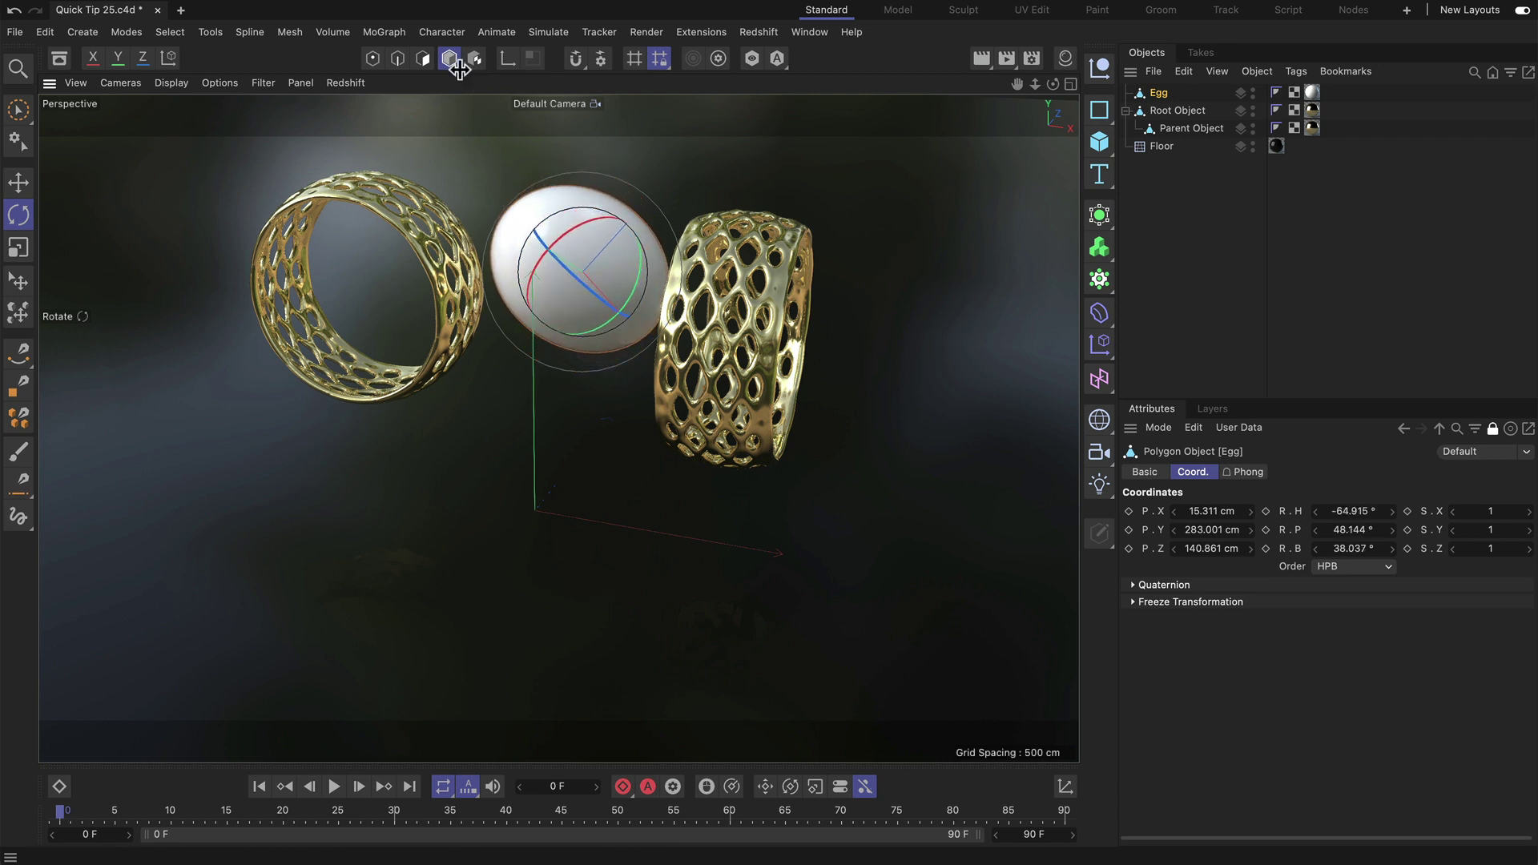
Step: In object editing mode, enlarge the egg to about 1.3 times its size
{"action": "left_click", "coordinate": [449, 58]}
{"action": "left_click", "coordinate": [509, 114]}
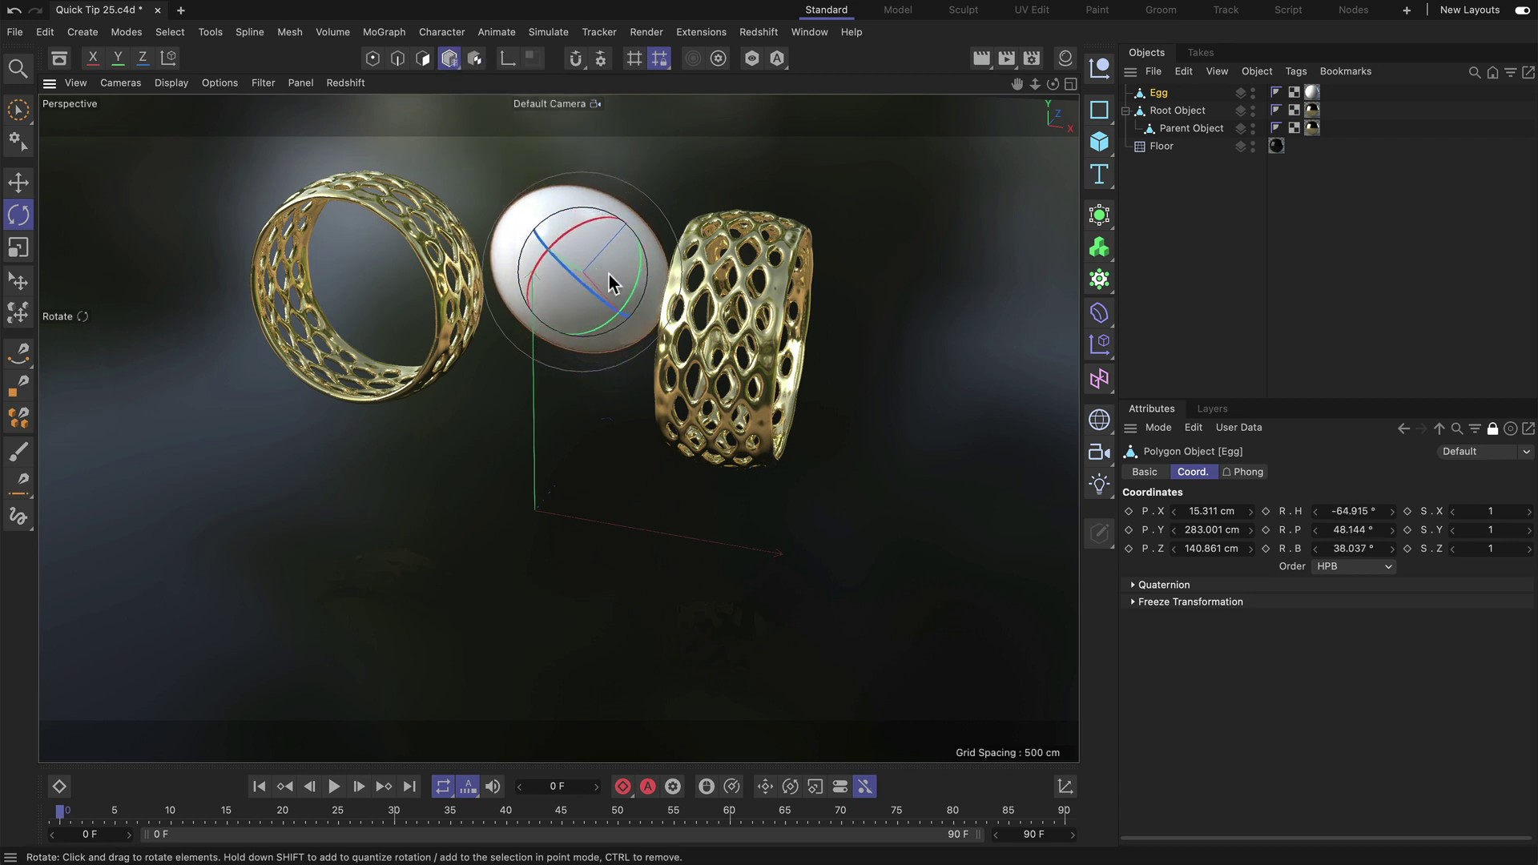
{"action": "key", "text": "t"}
{"action": "left_click_drag", "start_coordinate": [597, 257], "coordinate": [921, 375]}
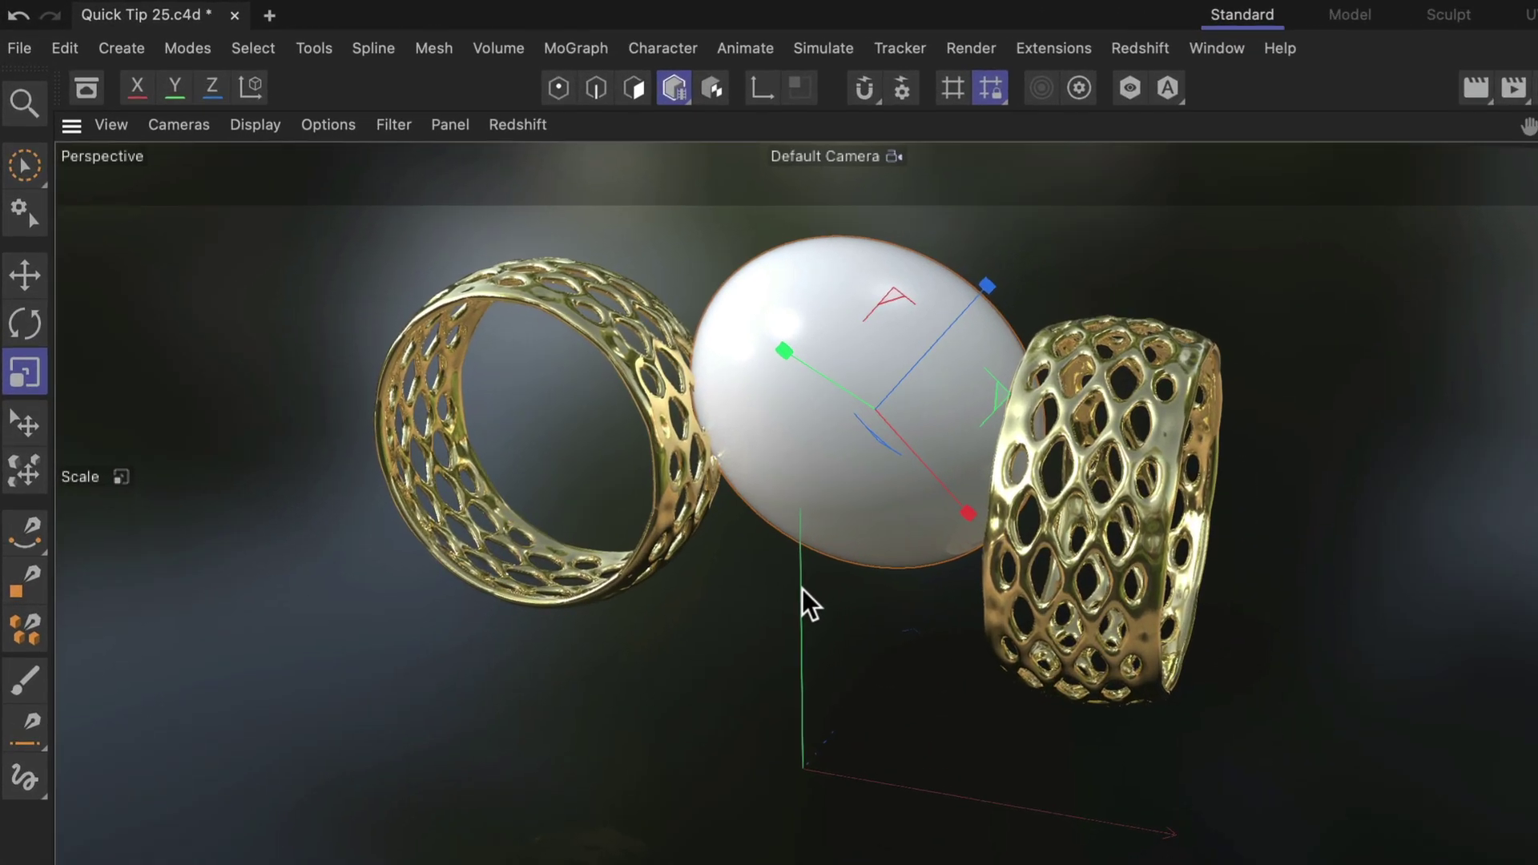
Step: Use Reset Transform in the Coordinates Manager to return the egg to the origin, upright, at original size
{"action": "left_click", "coordinate": [317, 48]}
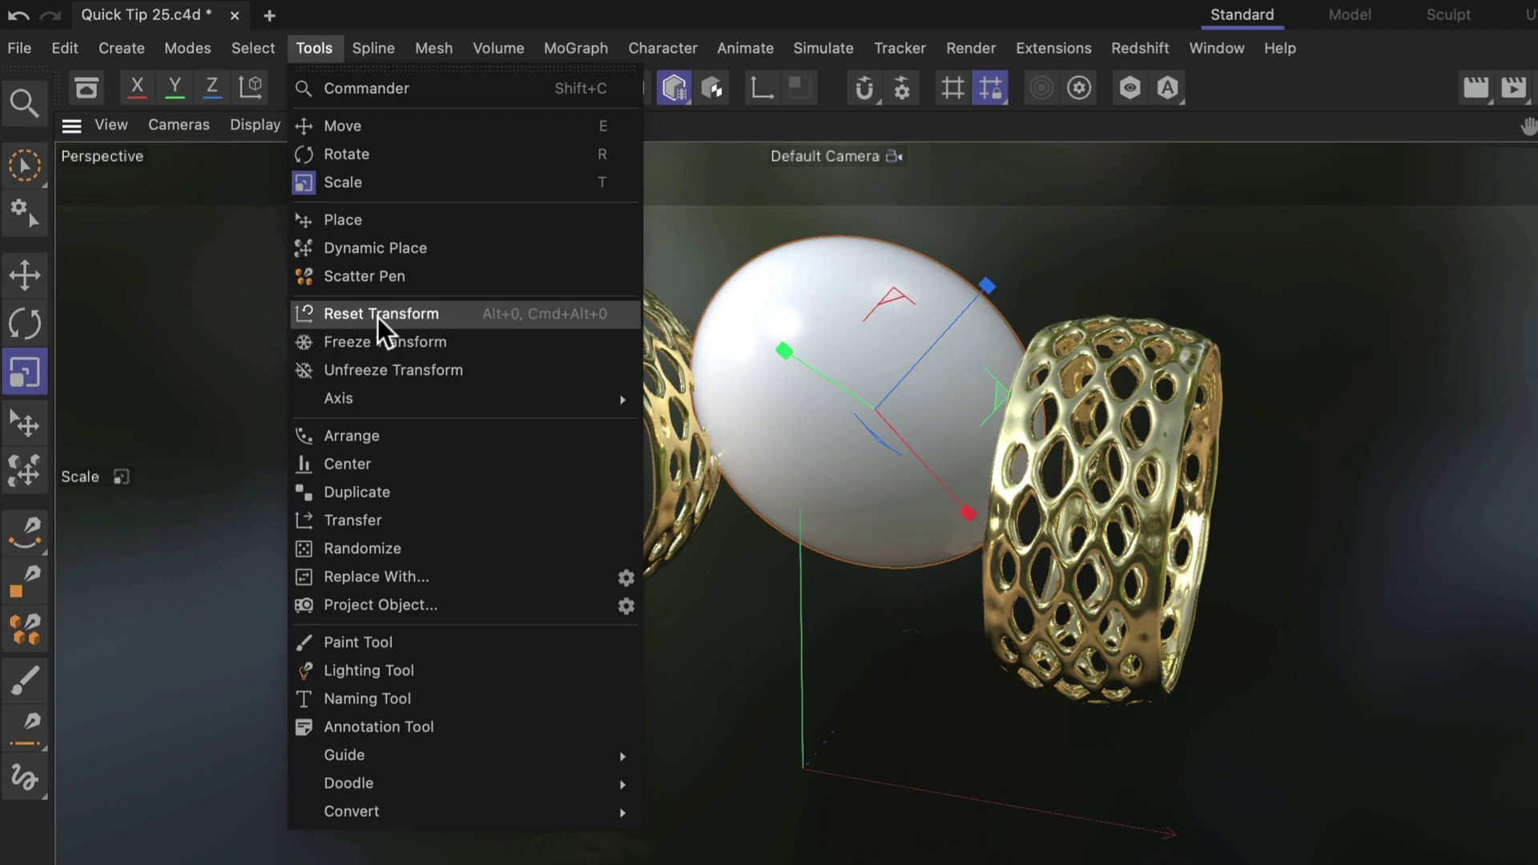
{"action": "left_click", "coordinate": [323, 53]}
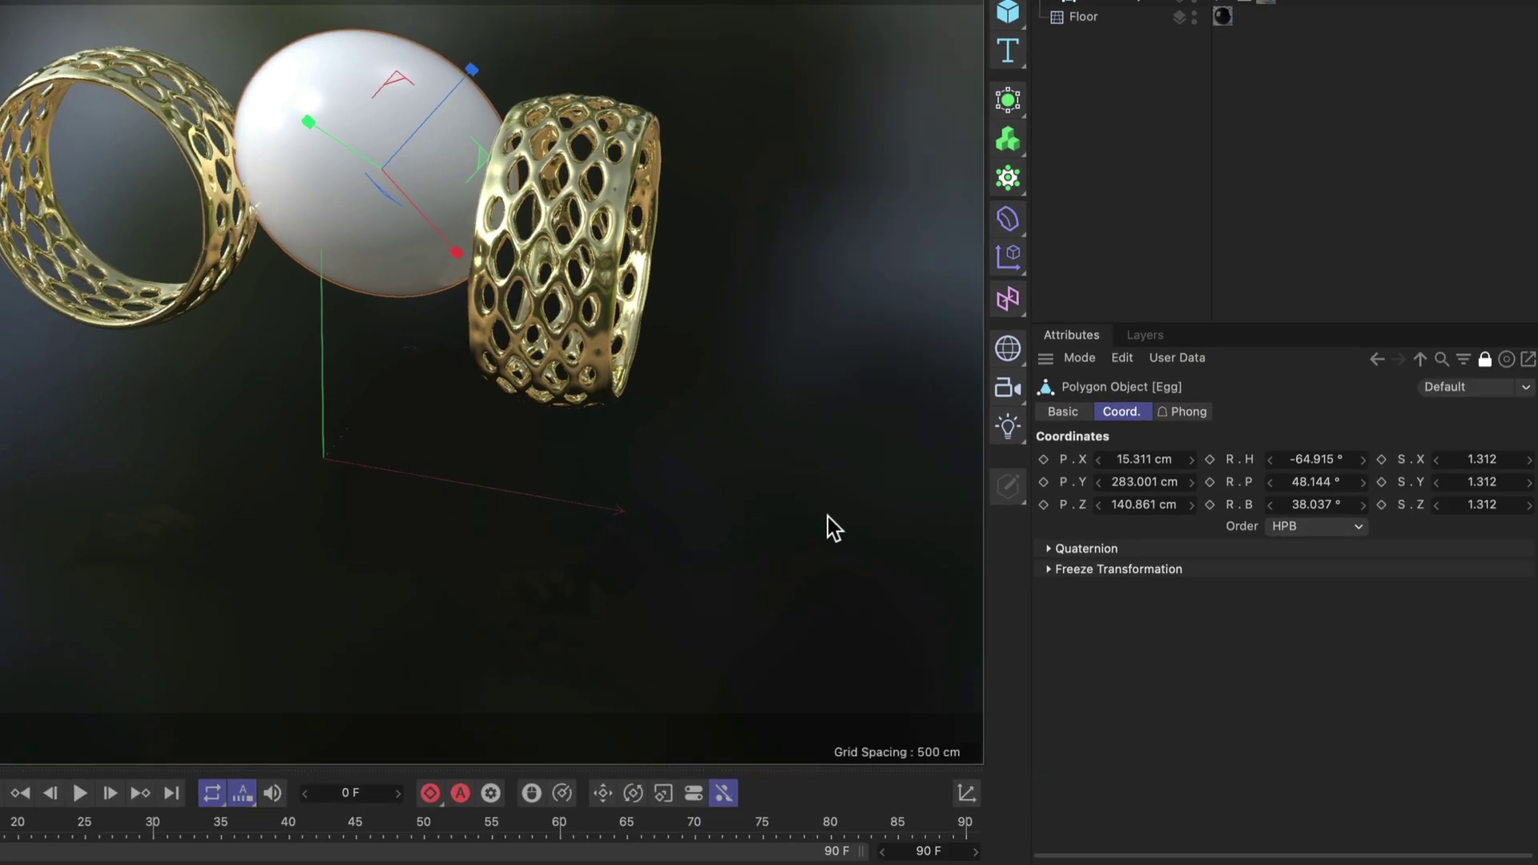
{"action": "left_click", "coordinate": [965, 793]}
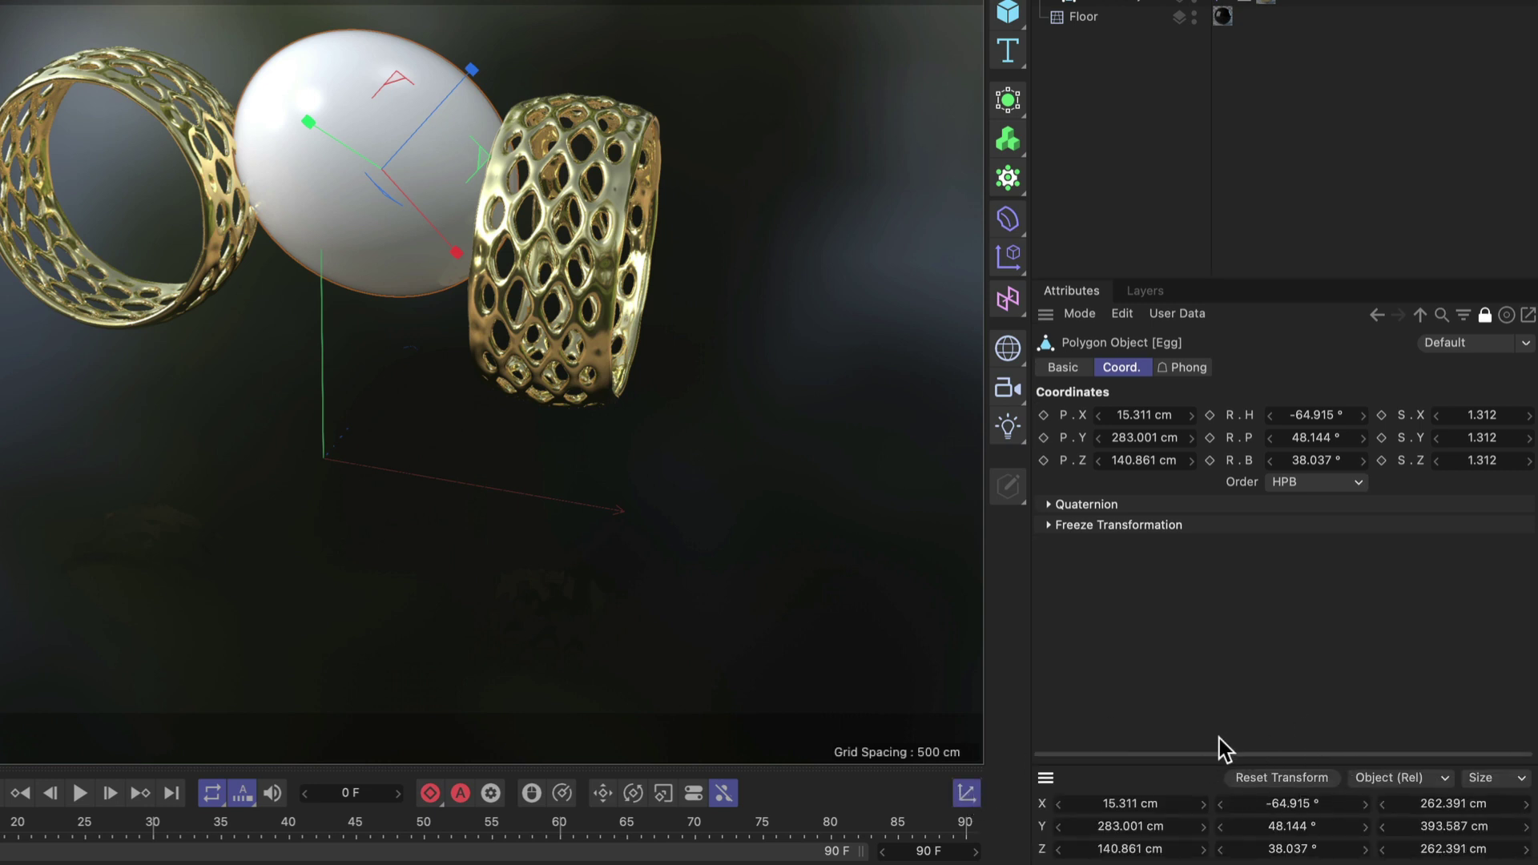
{"action": "left_click", "coordinate": [1295, 779]}
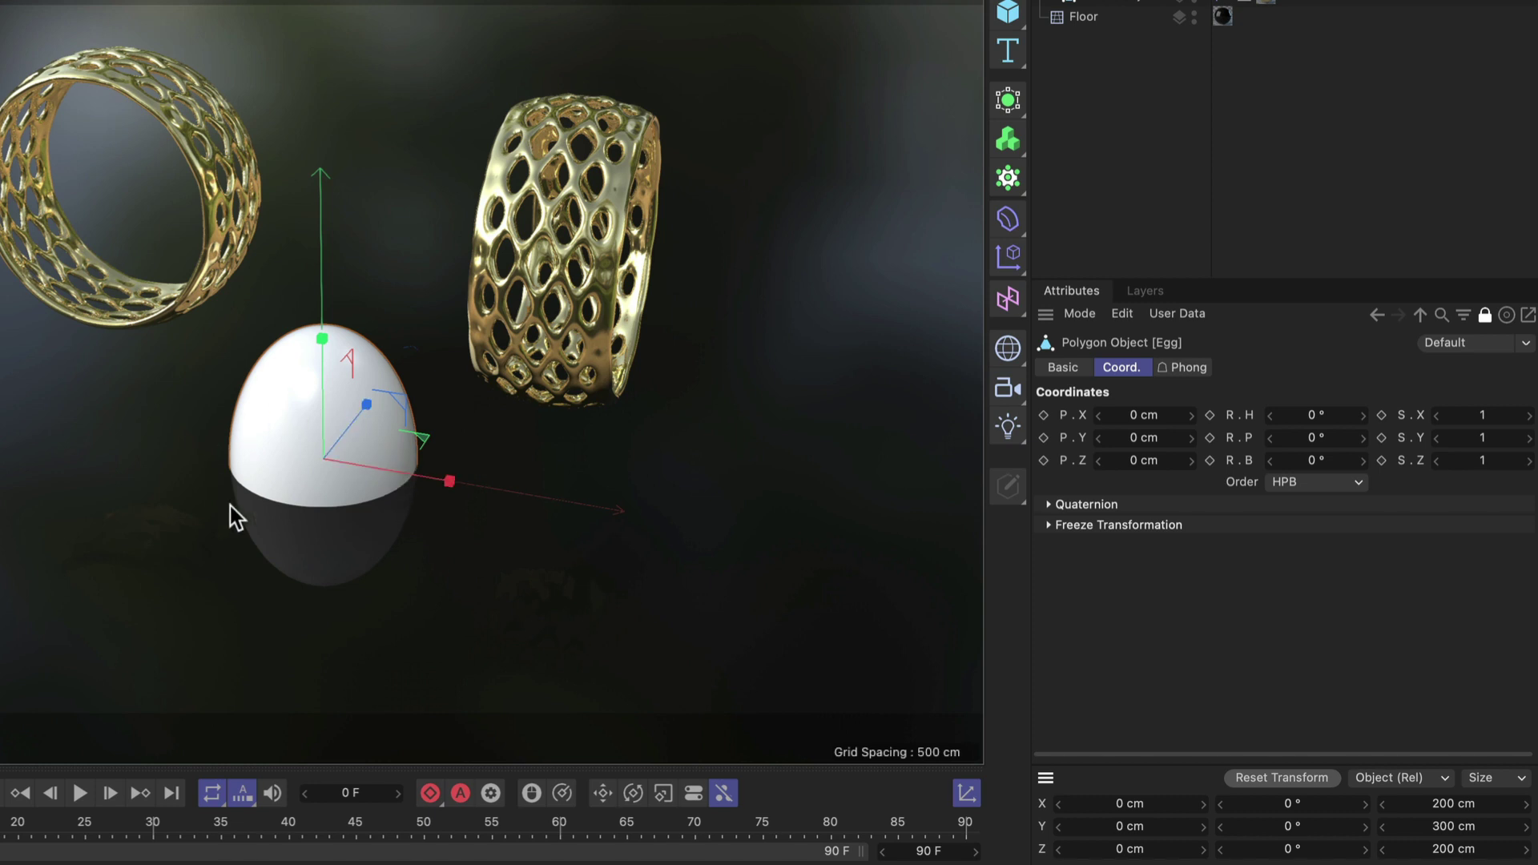
Step: Tip the egg 90° on its side, raise it, and Freeze All to zero its coordinates
{"action": "key", "text": "r"}
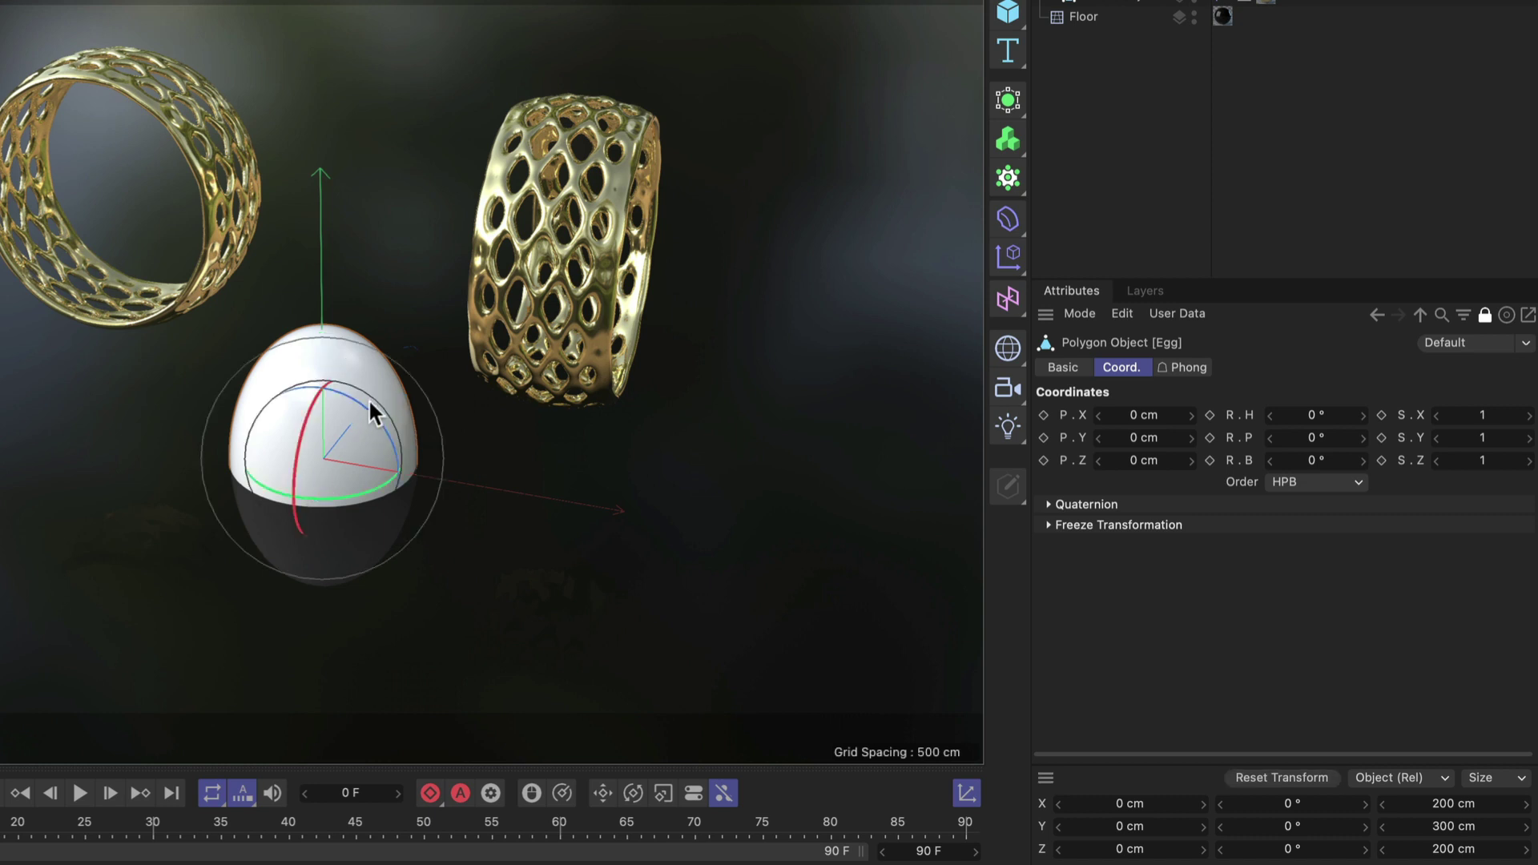
{"action": "left_click_drag", "start_coordinate": [361, 404], "coordinate": [449, 523]}
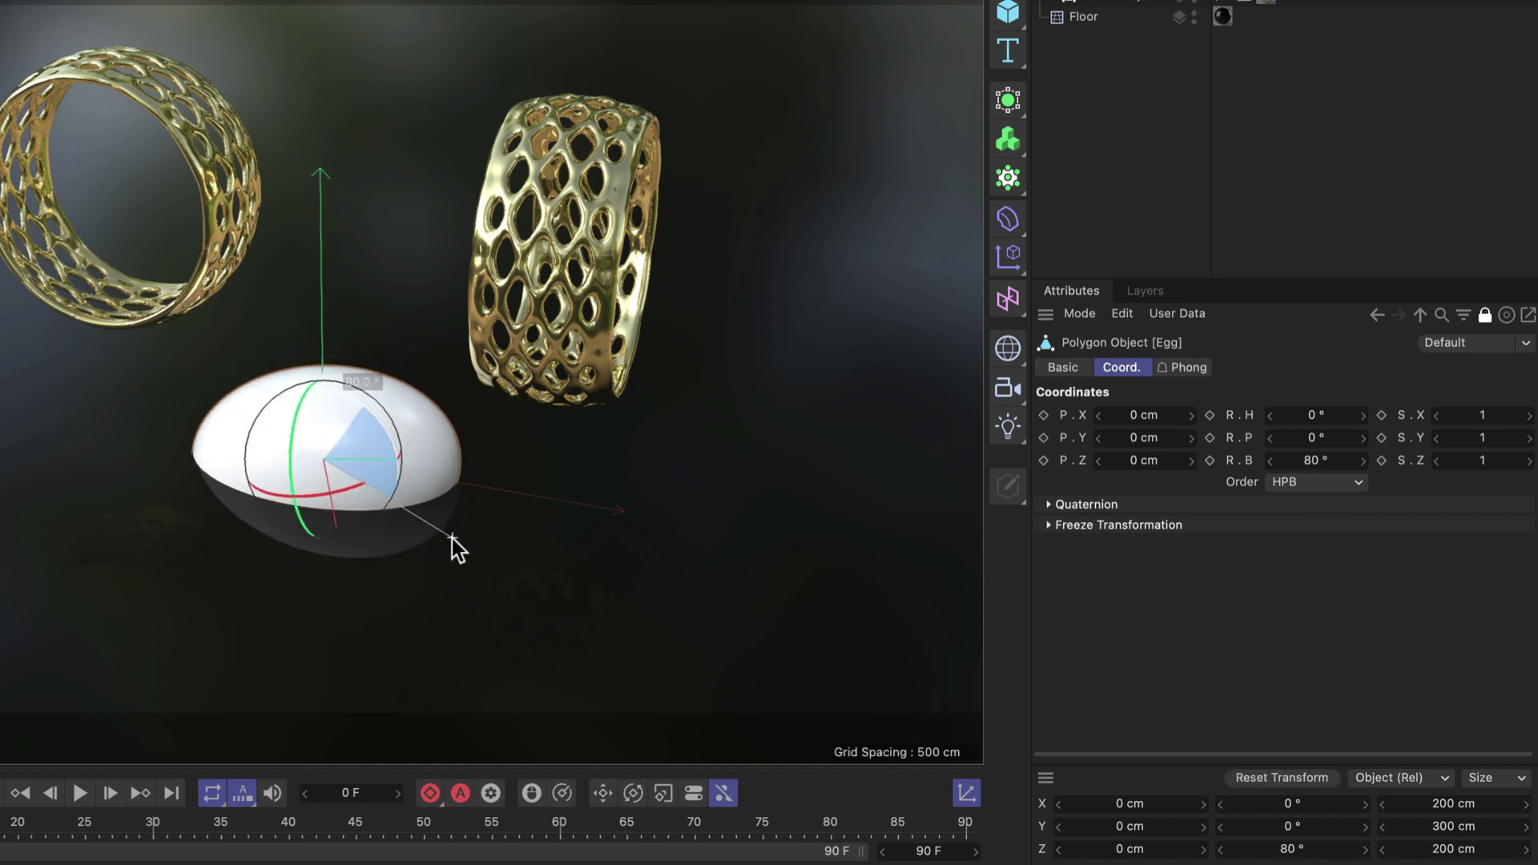
{"action": "key", "text": "e"}
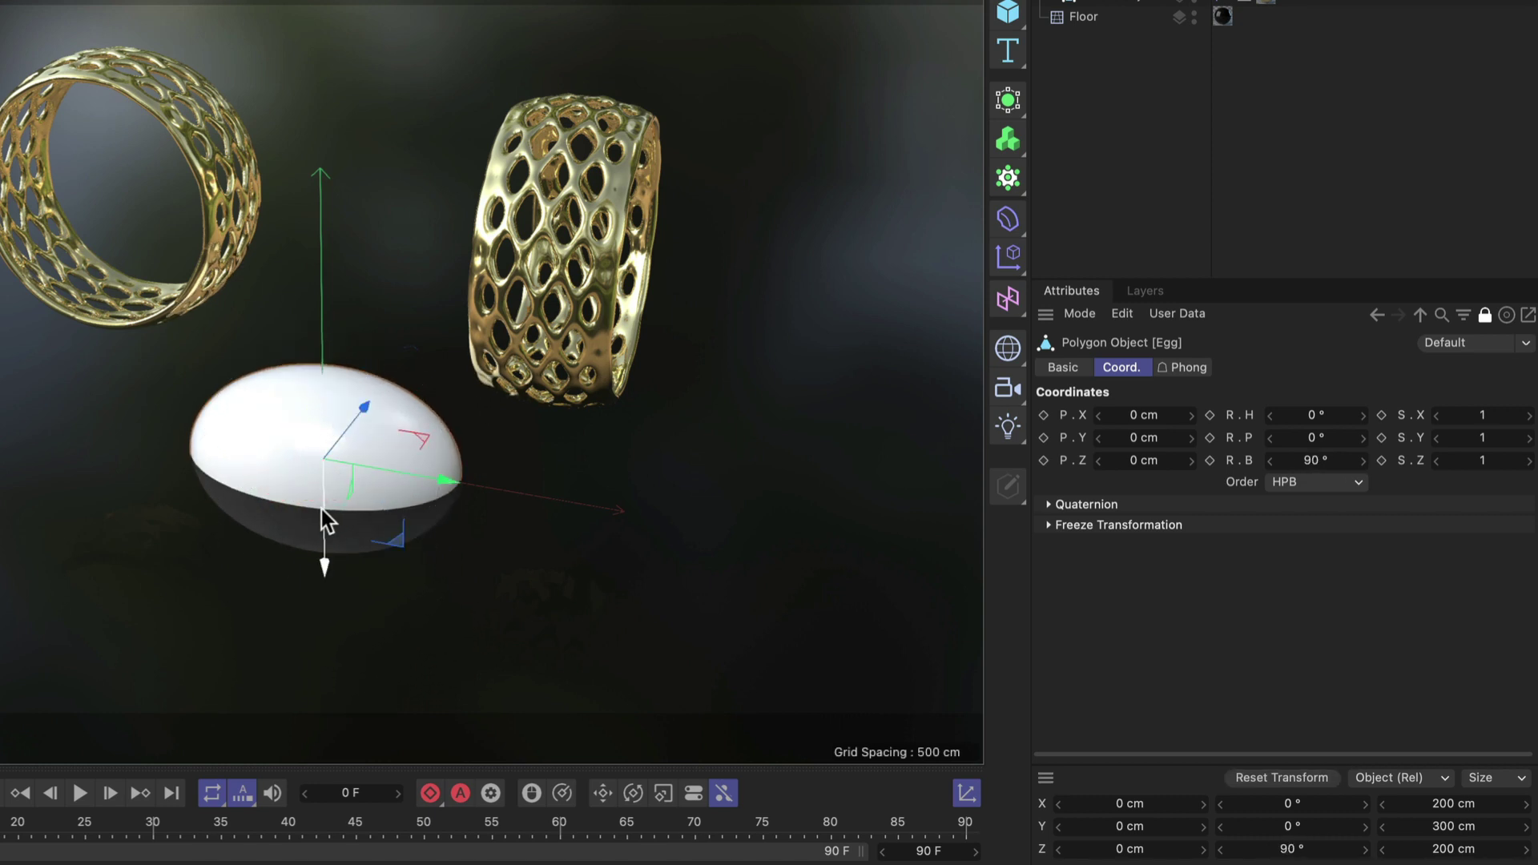
{"action": "left_click_drag", "start_coordinate": [326, 517], "coordinate": [336, 438]}
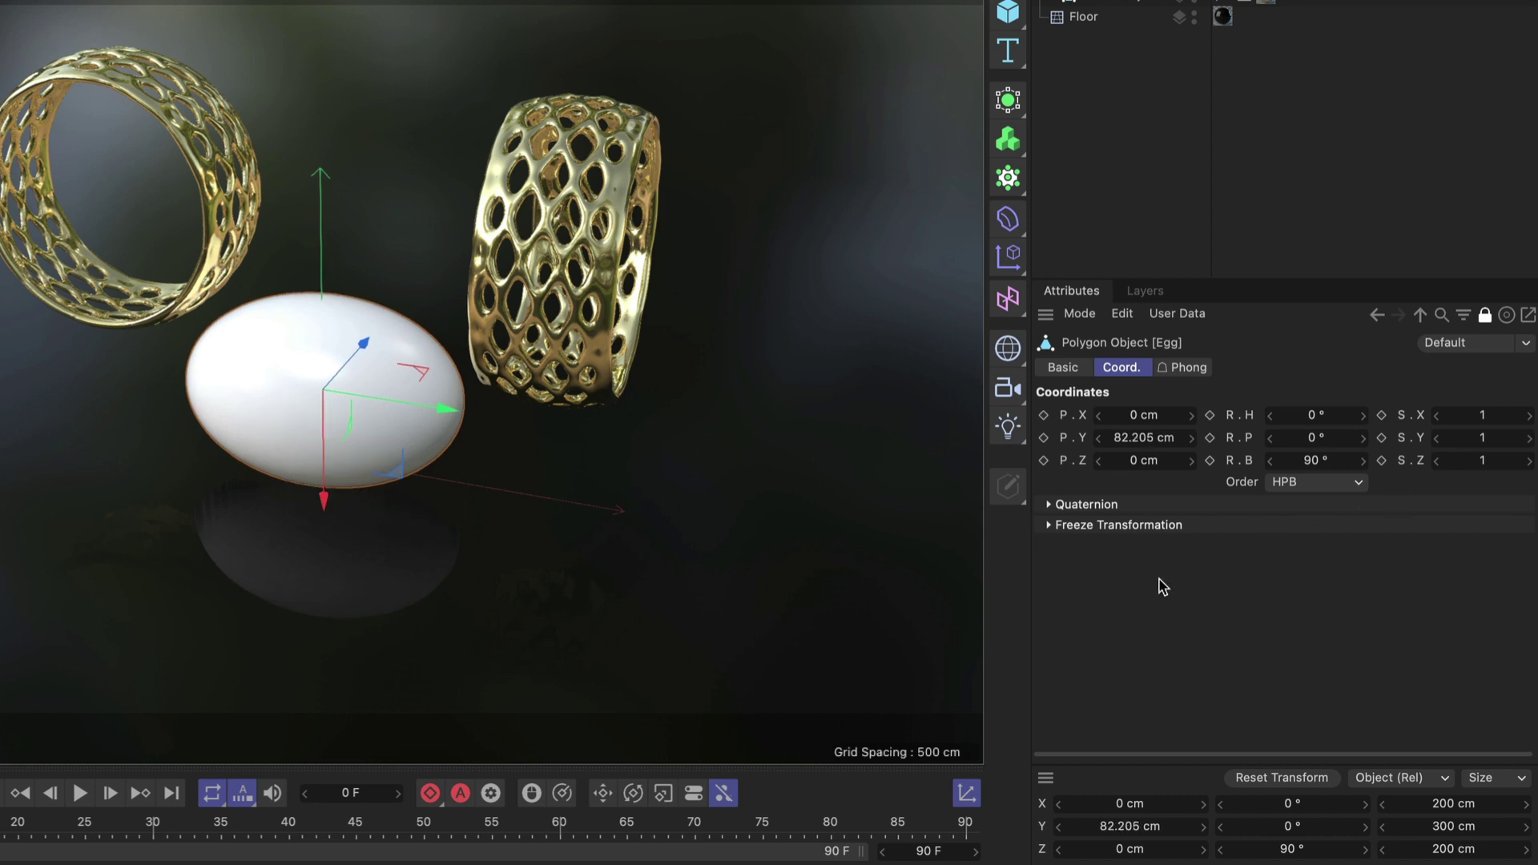
{"action": "left_click", "coordinate": [1051, 527]}
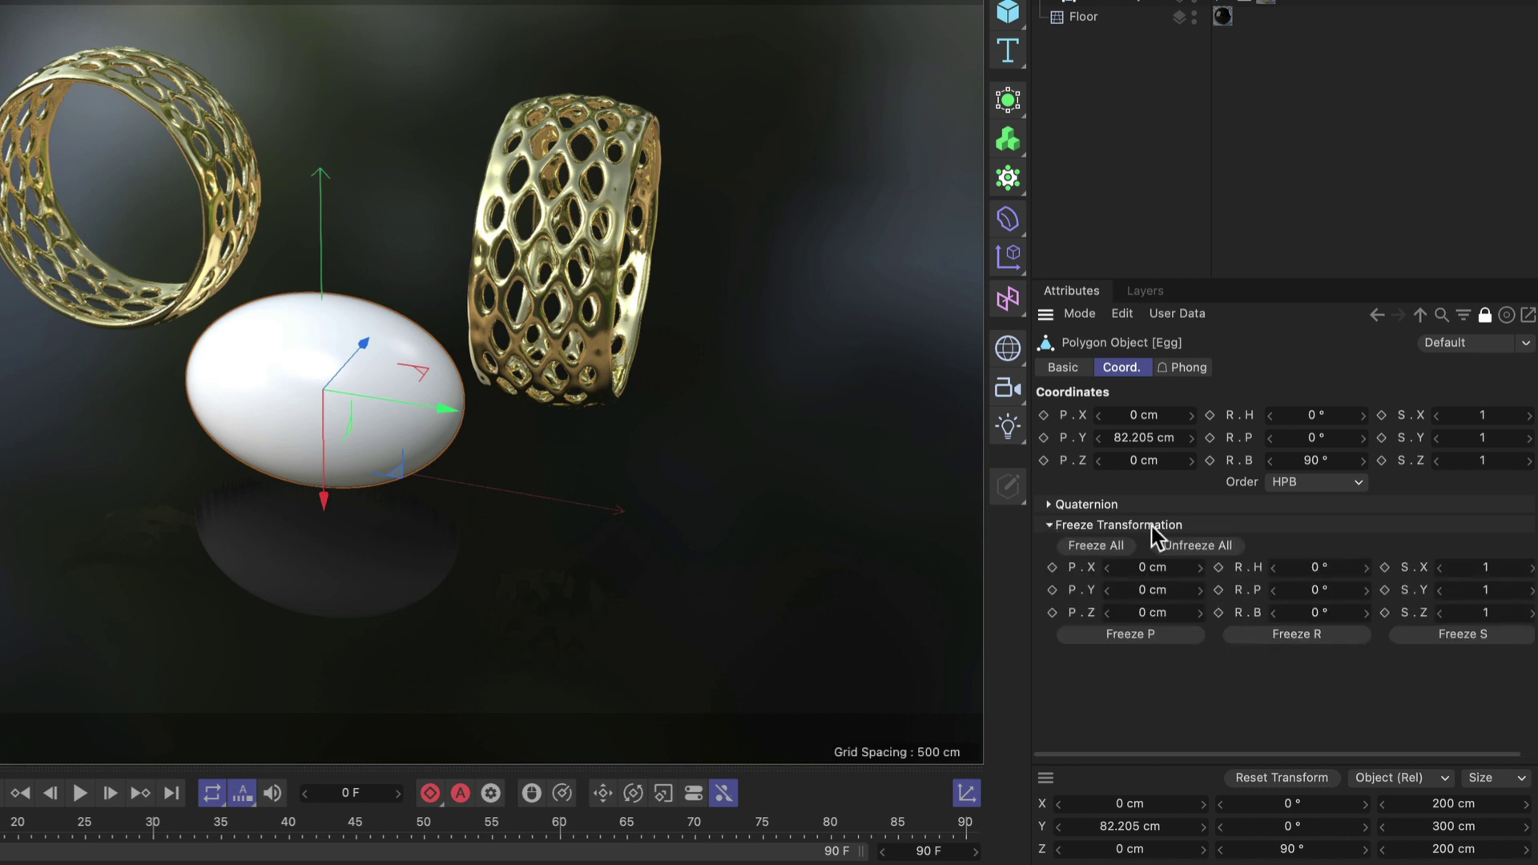
{"action": "left_click", "coordinate": [1097, 546]}
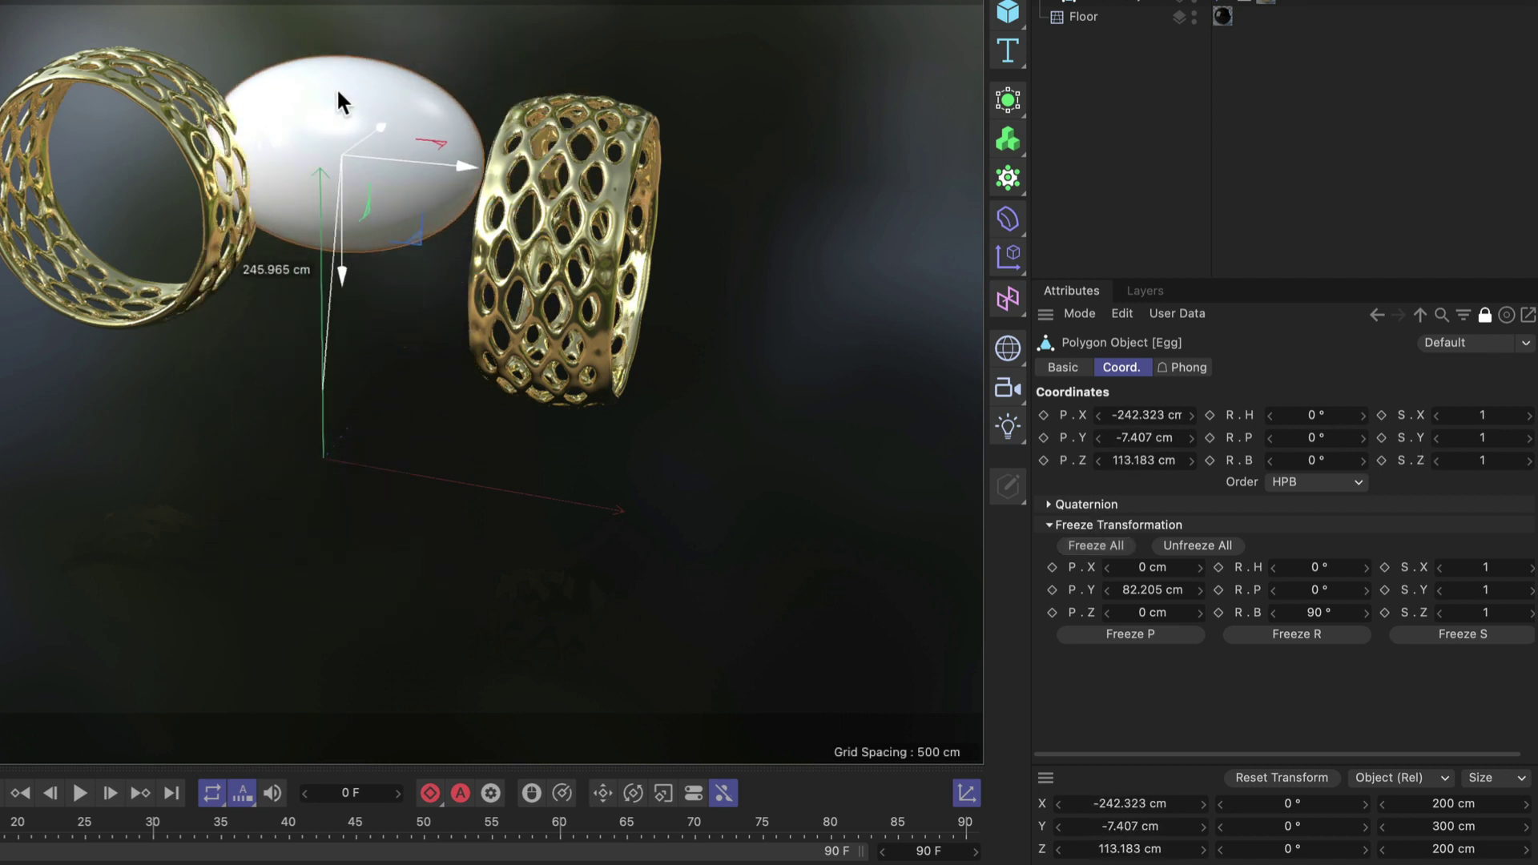
Step: Move and rotate the egg, then Reset Transform to snap it back to its frozen sideways placement
{"action": "left_click_drag", "start_coordinate": [318, 277], "coordinate": [358, 63]}
{"action": "key", "text": "r"}
{"action": "left_click_drag", "start_coordinate": [428, 117], "coordinate": [328, 193]}
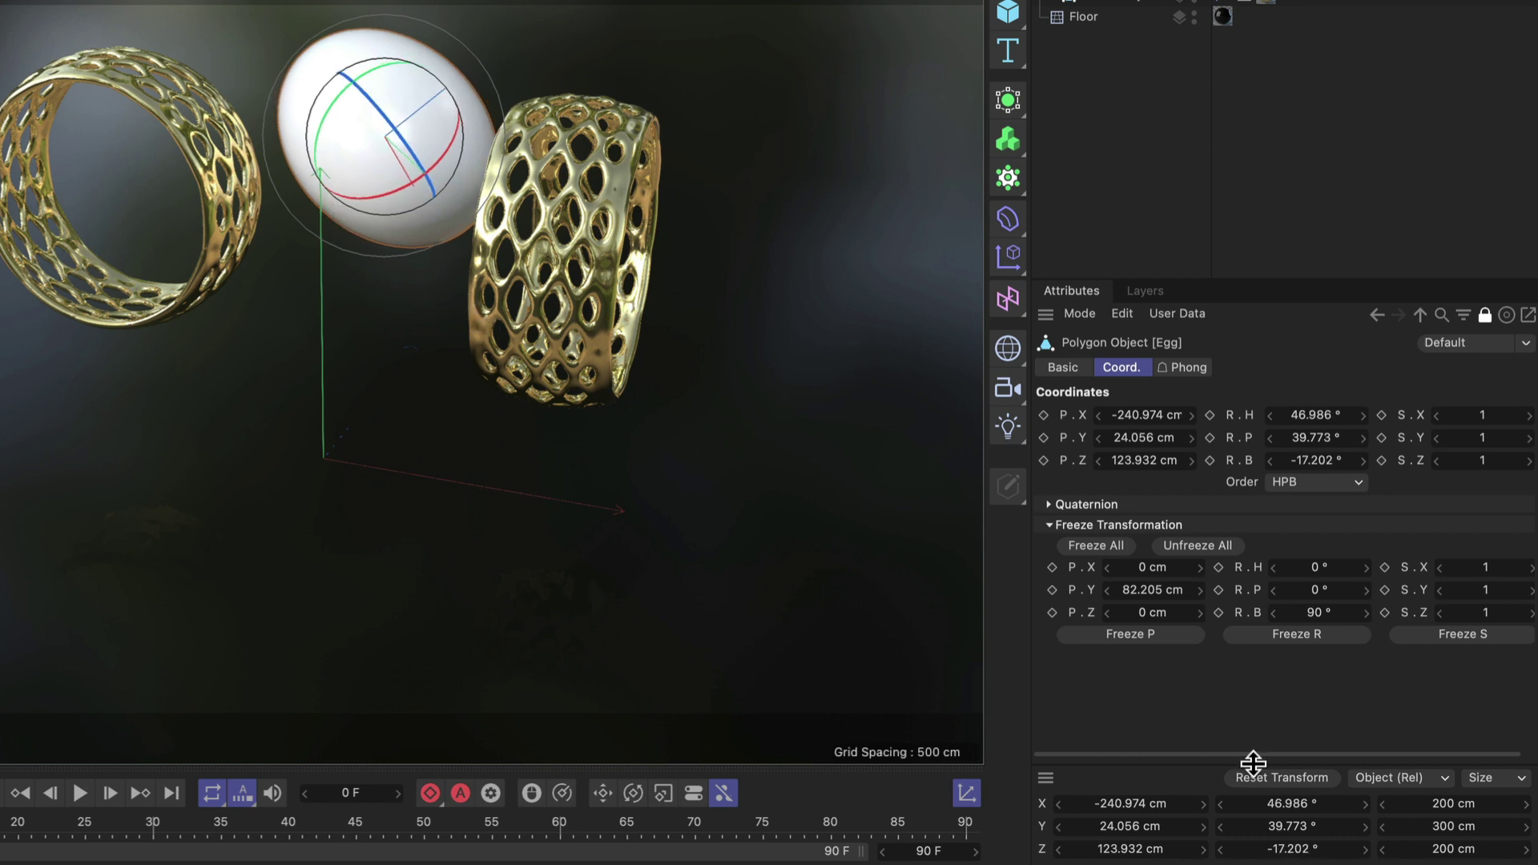
{"action": "left_click", "coordinate": [1293, 780]}
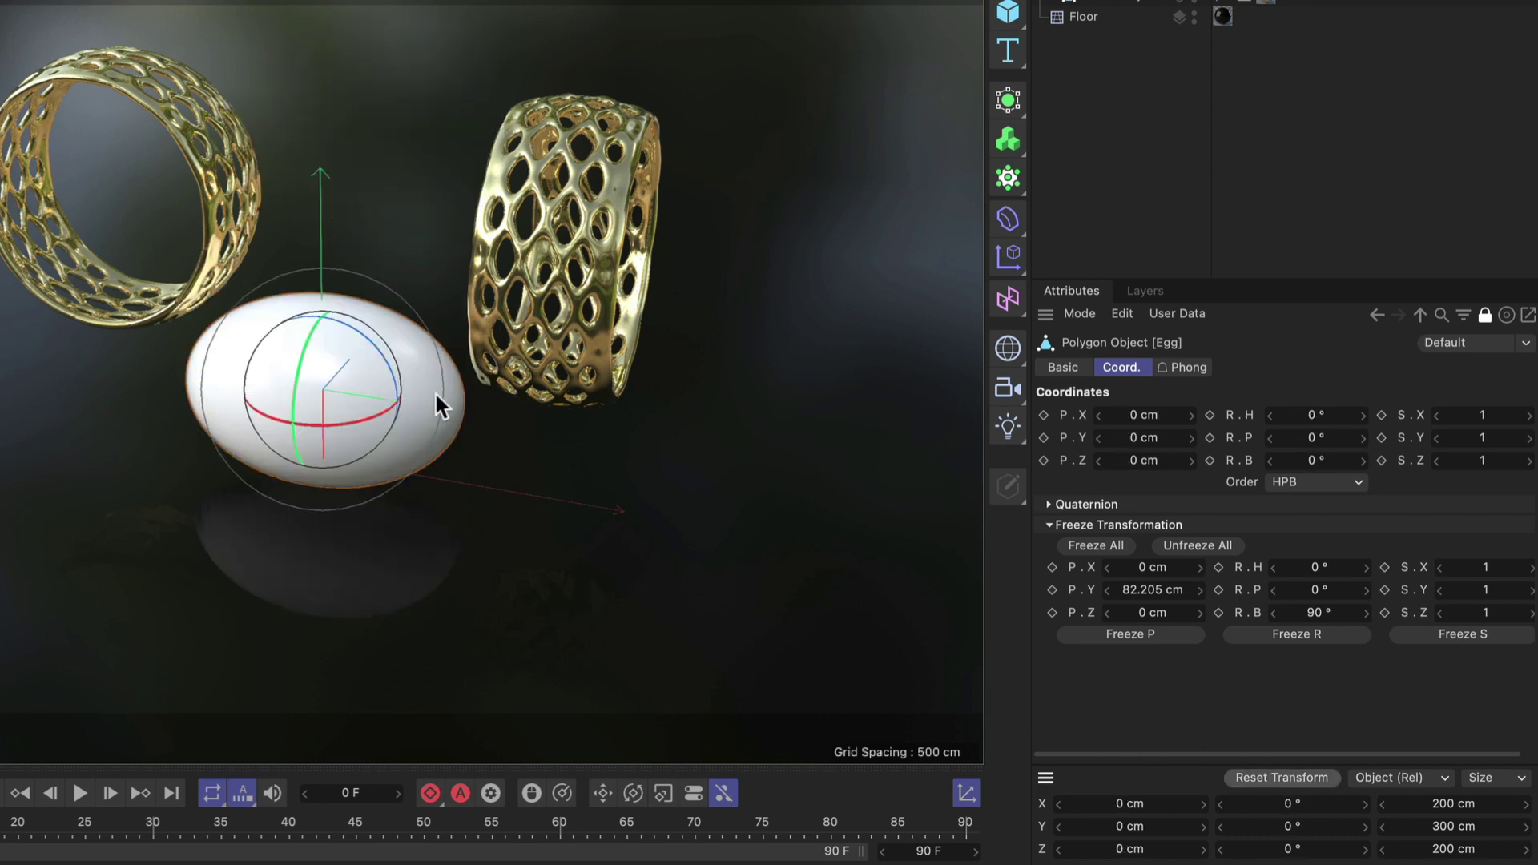
{"action": "key", "text": "e"}
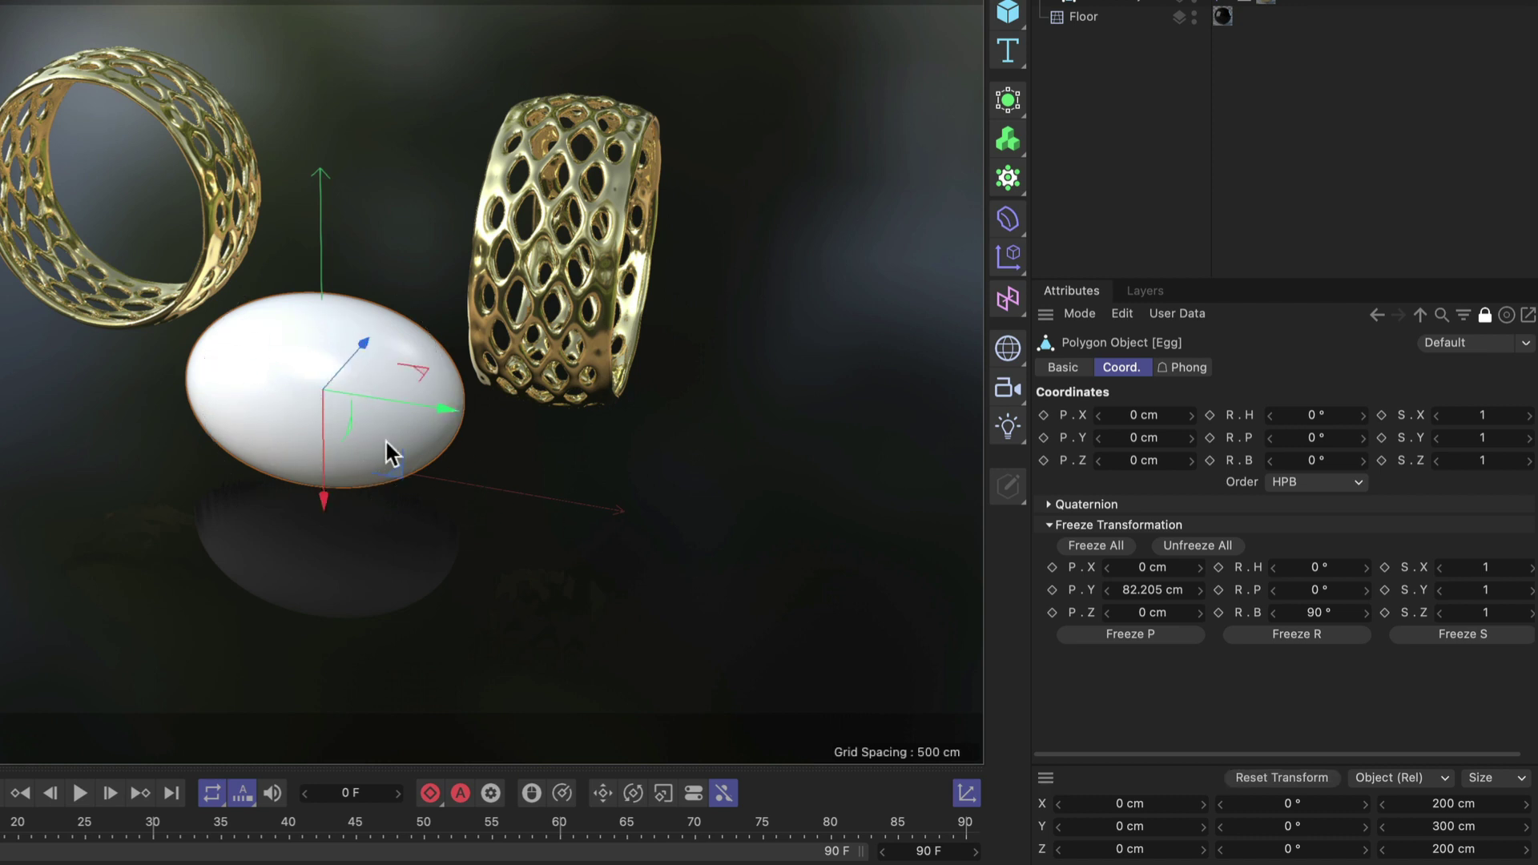
Step: Unfreeze All, reset the egg upright at the origin, and collapse Freeze Transformation
{"action": "left_click", "coordinate": [1194, 548]}
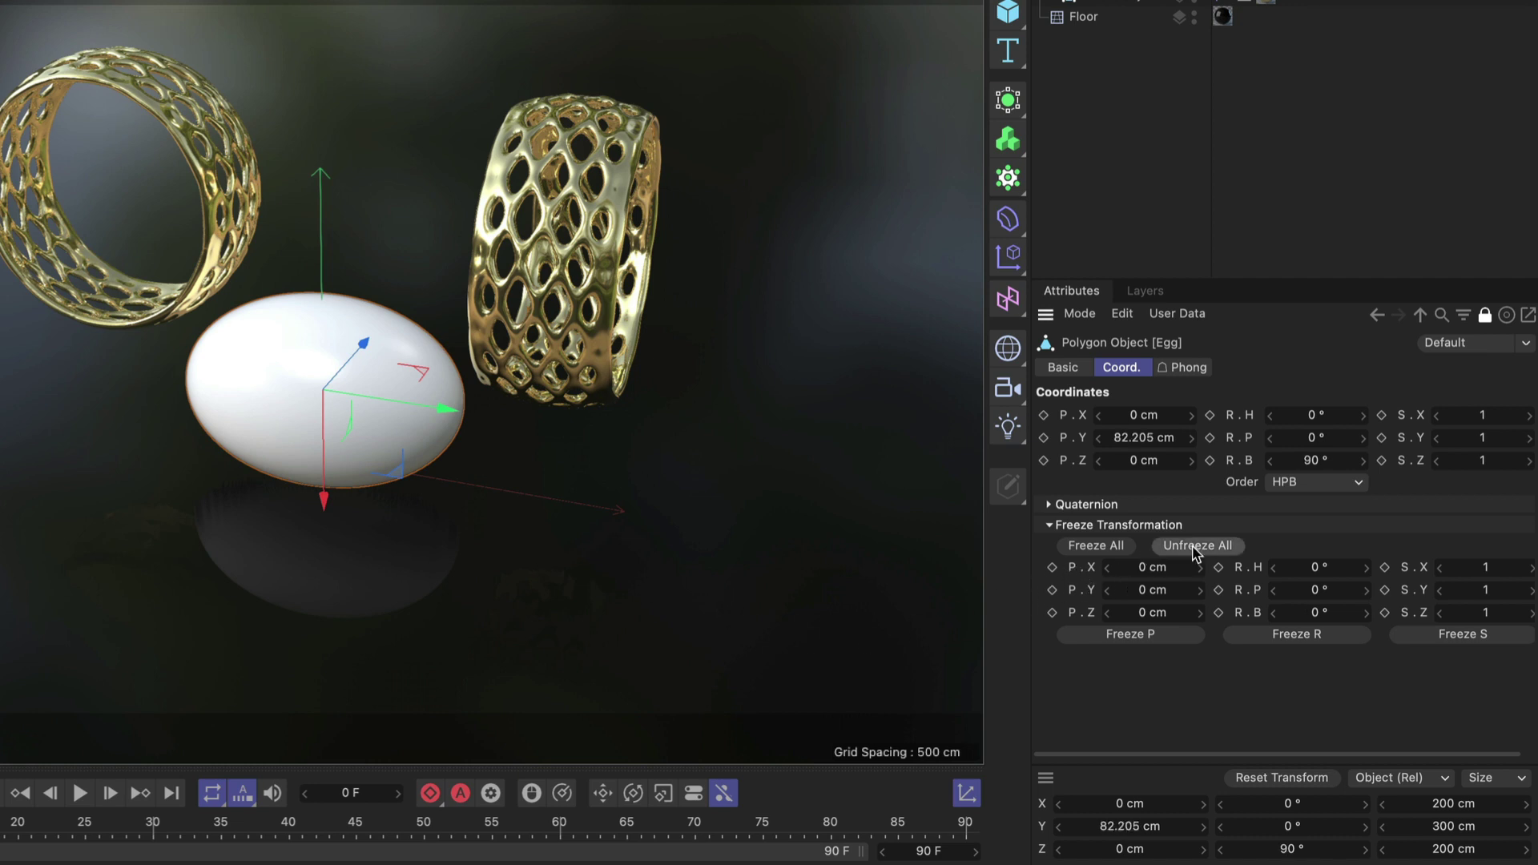
{"action": "left_click", "coordinate": [1281, 778]}
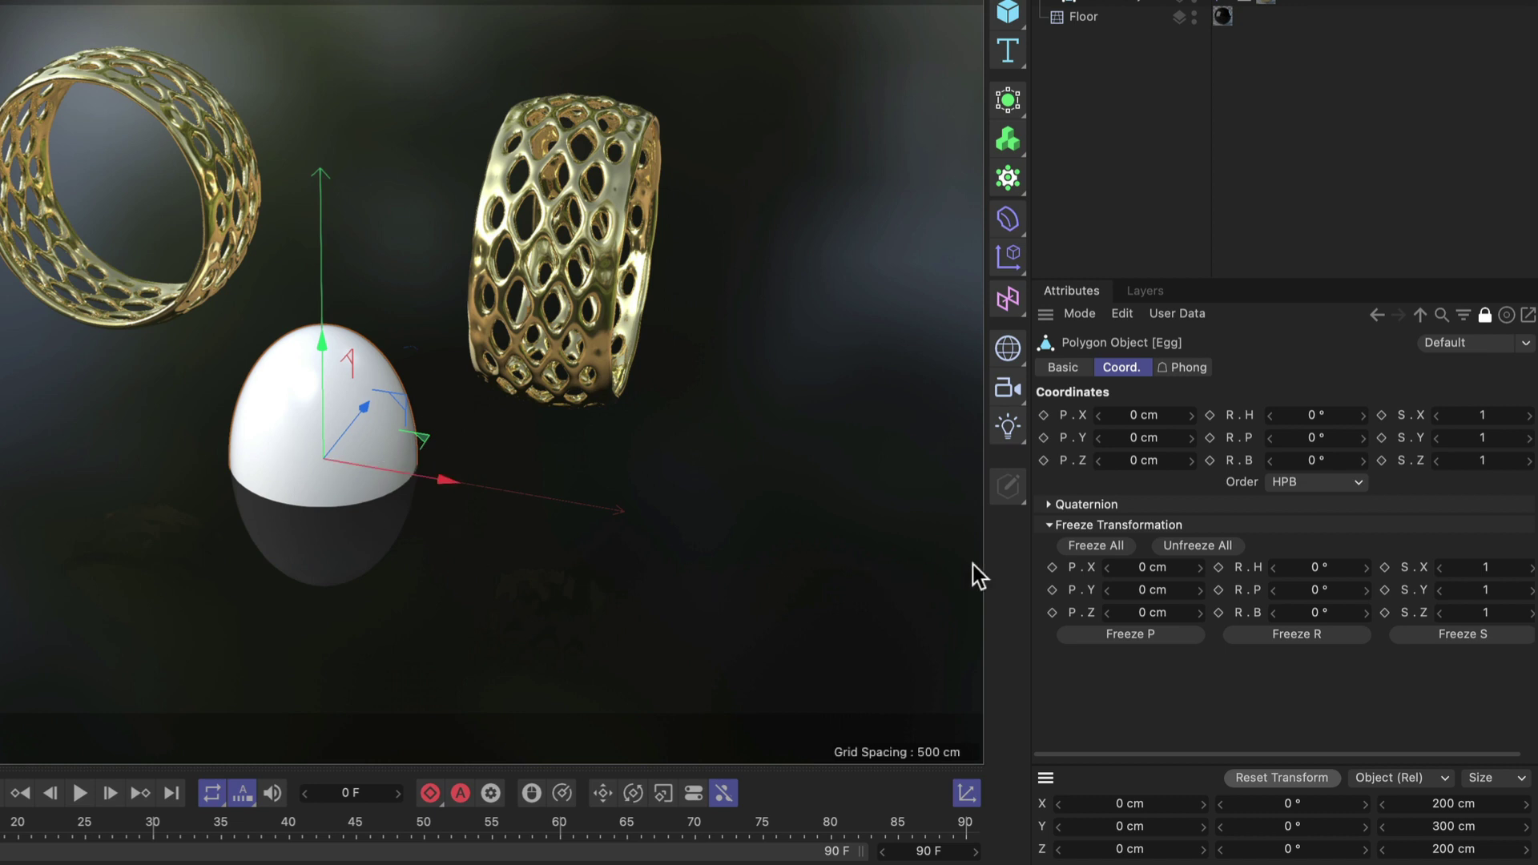
{"action": "left_click", "coordinate": [1049, 525]}
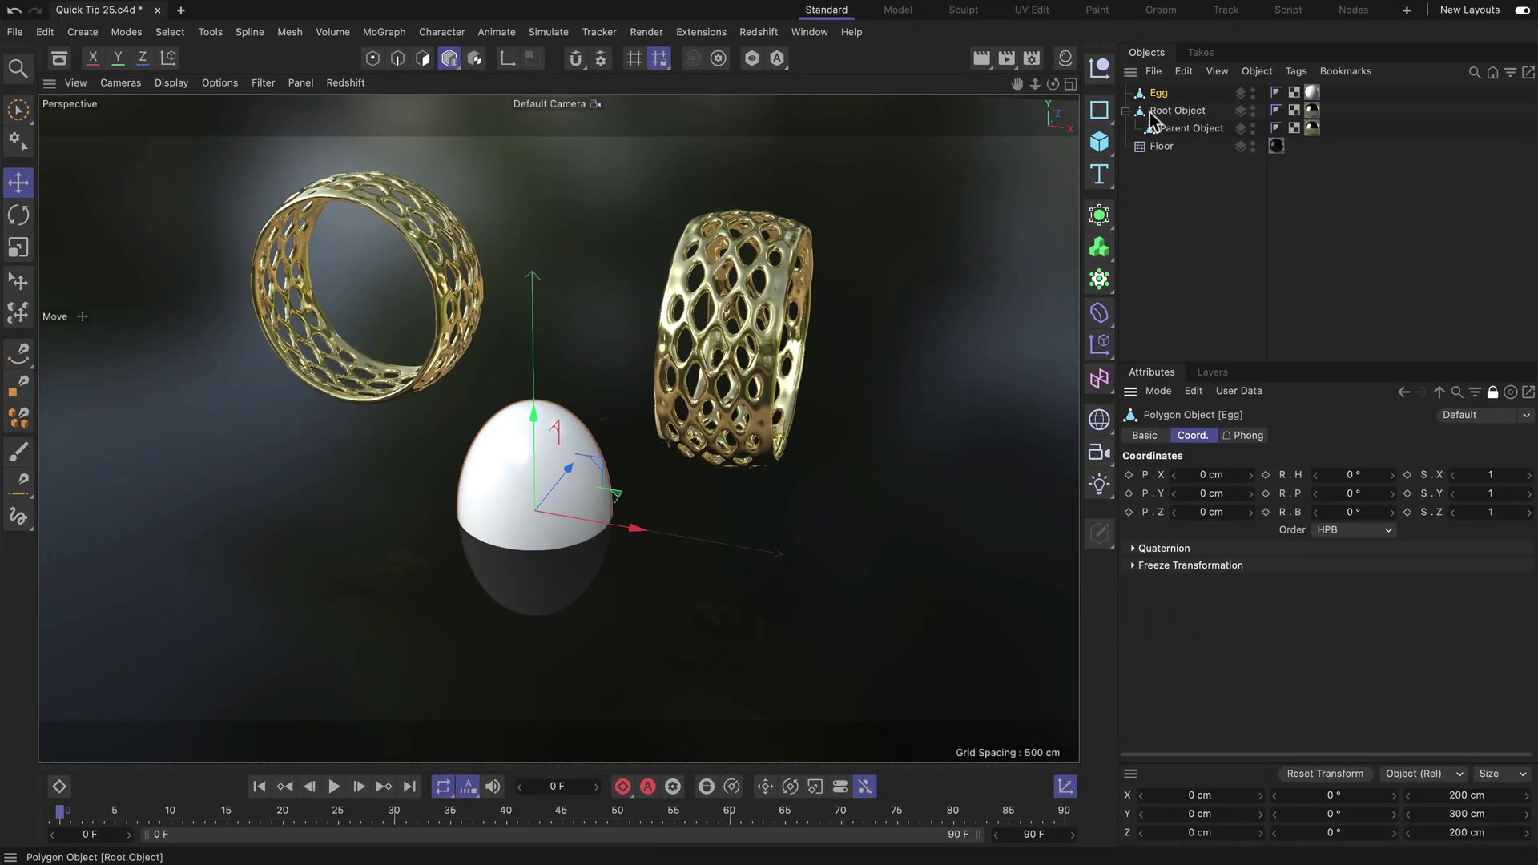
Step: Nest Egg under Parent Object inside Root Object, then reset it into the right ring
{"action": "left_click", "coordinate": [1175, 112]}
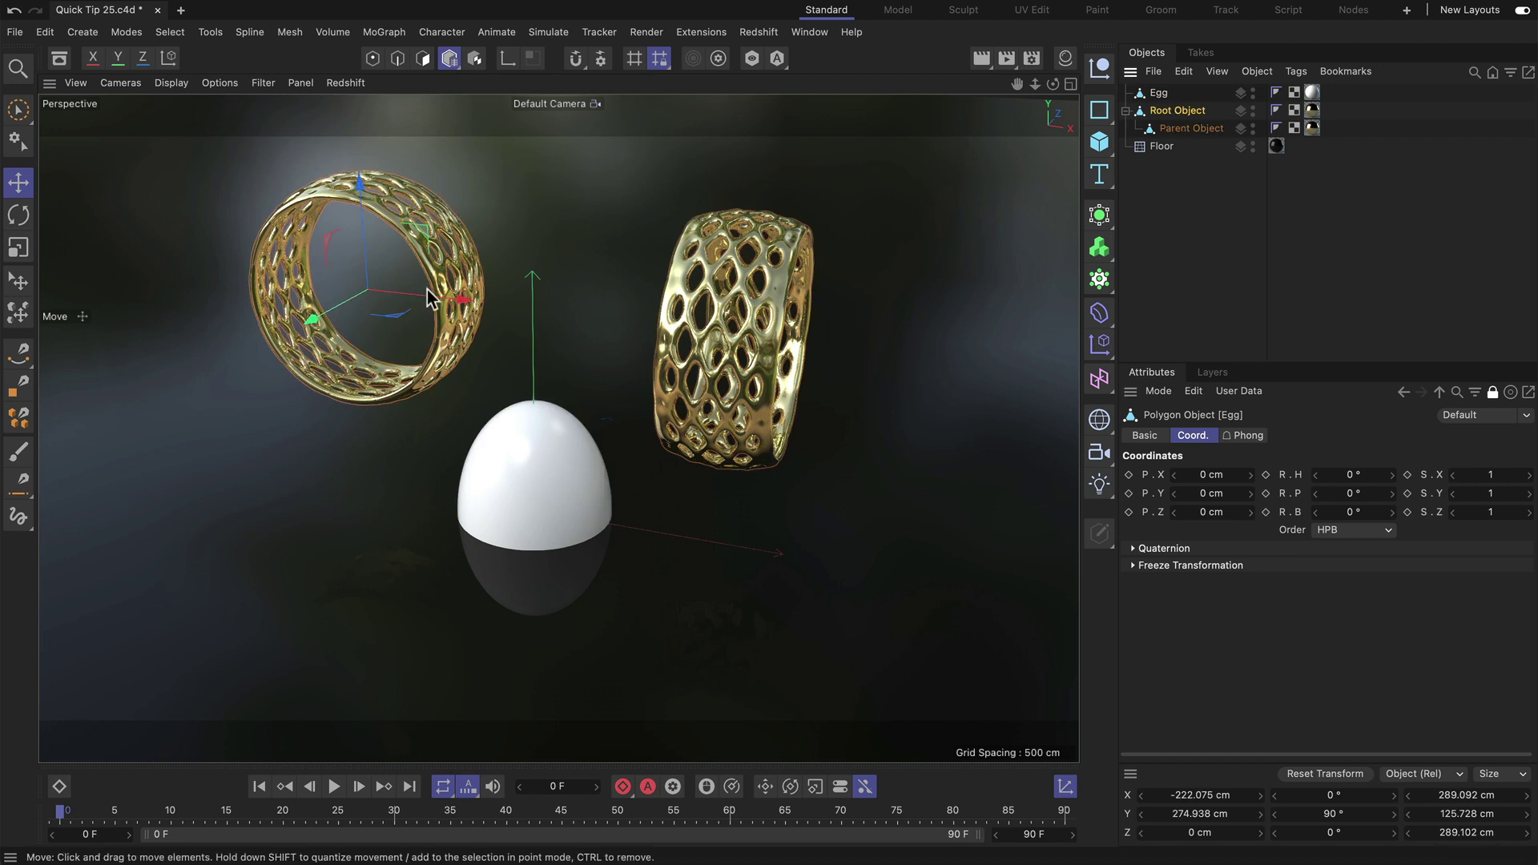
{"action": "left_click", "coordinate": [1171, 126]}
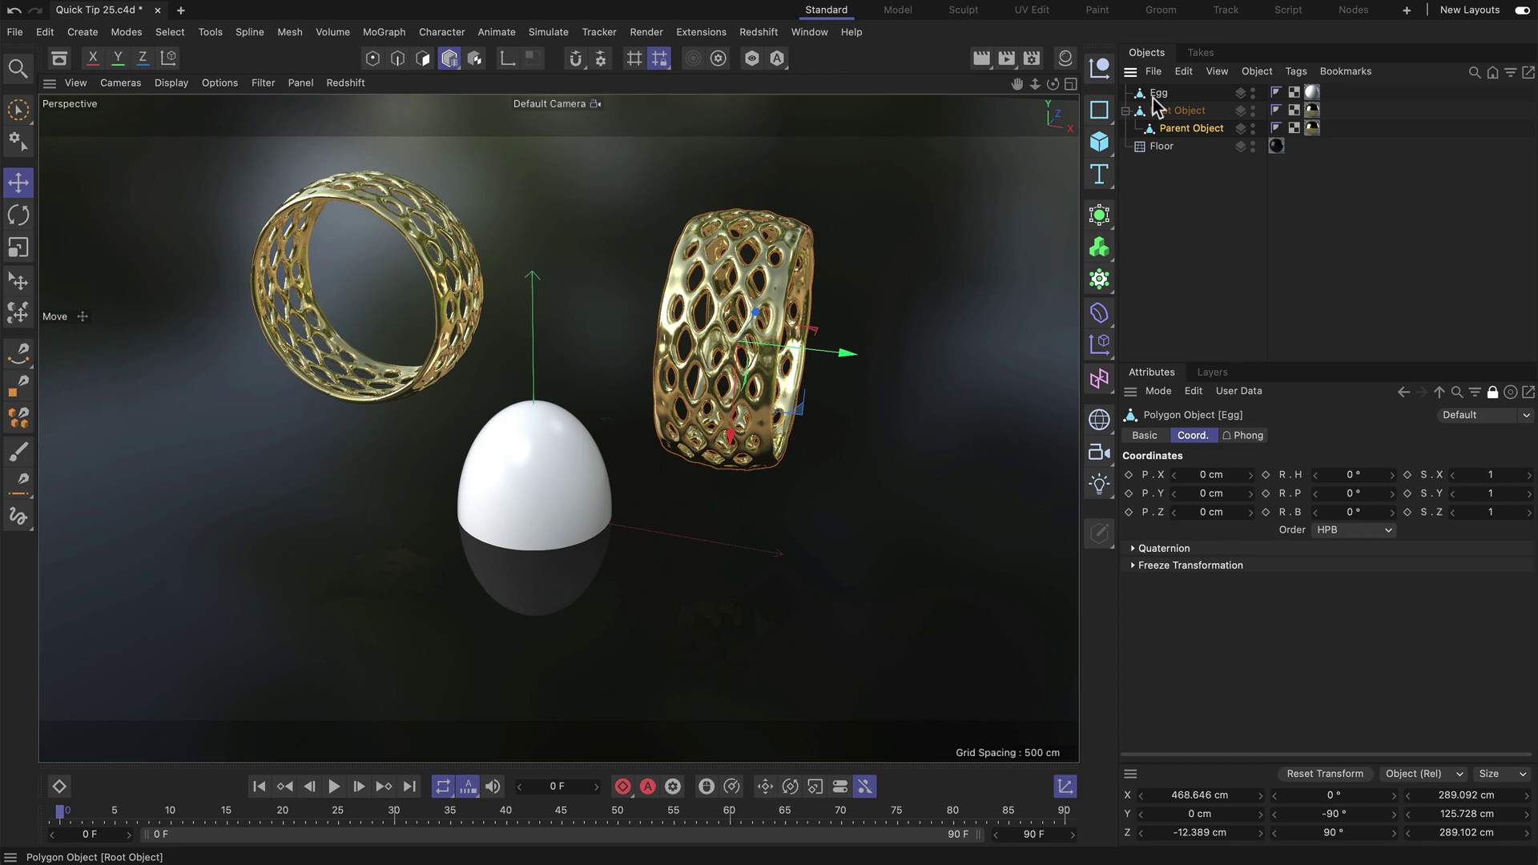
{"action": "left_click_drag", "start_coordinate": [1157, 94], "coordinate": [1178, 129]}
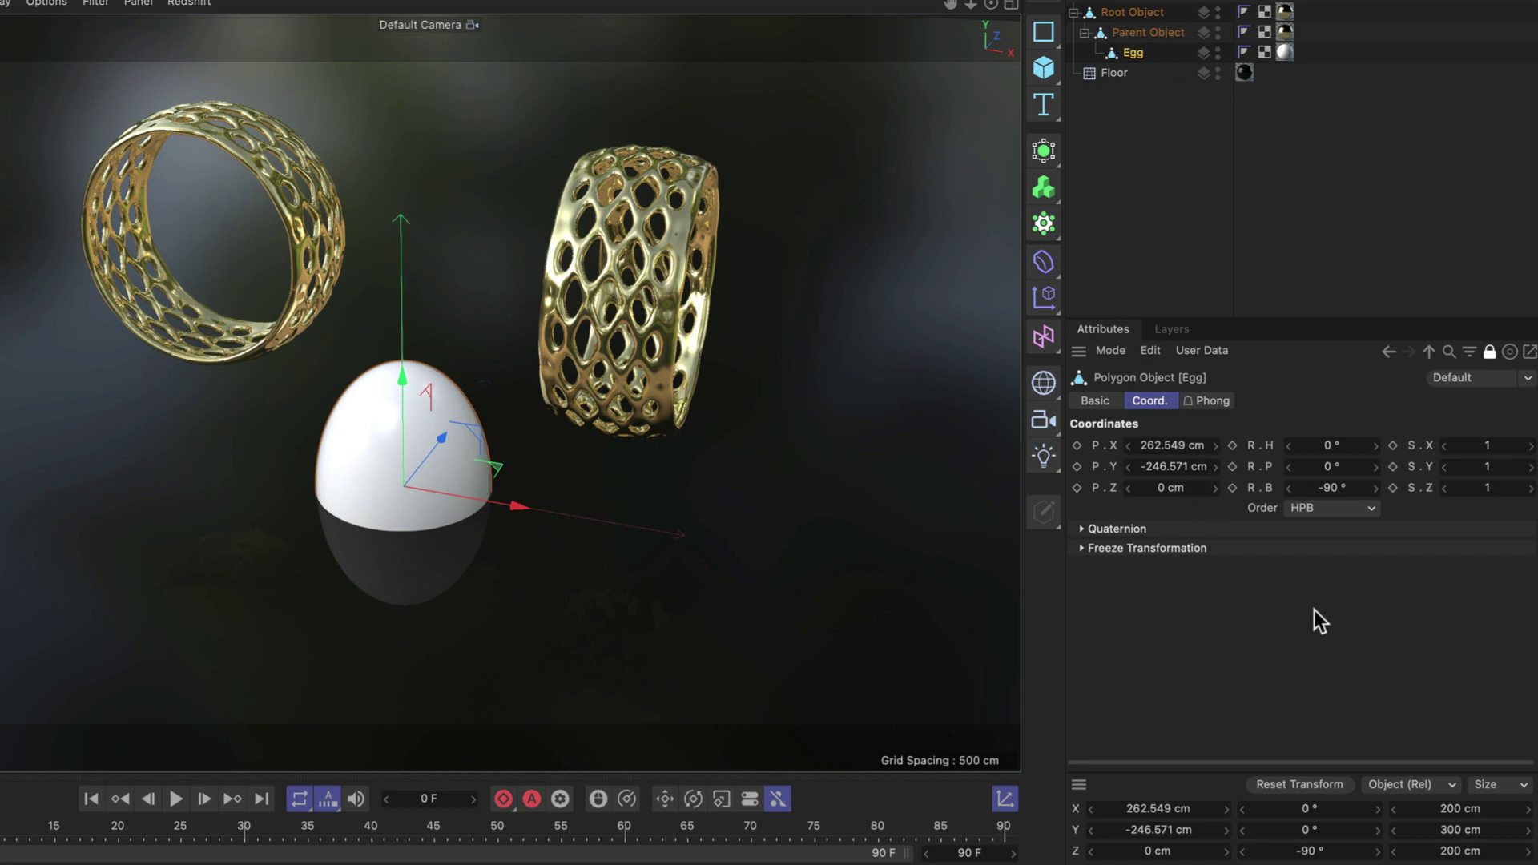
{"action": "left_click", "coordinate": [1299, 784]}
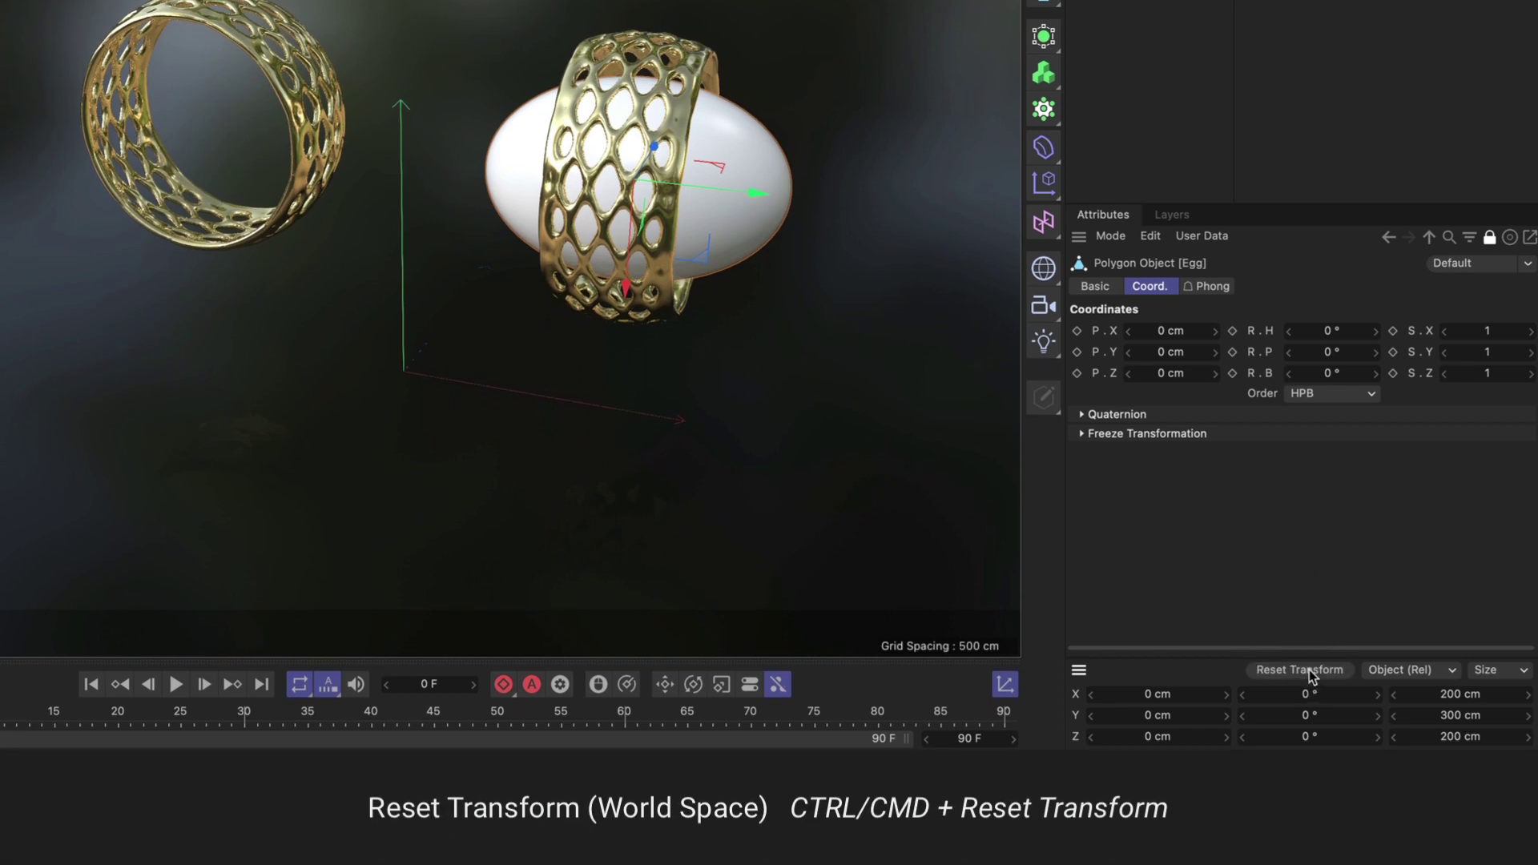
{"action": "left_click", "coordinate": [1309, 669], "text": "ctrl"}
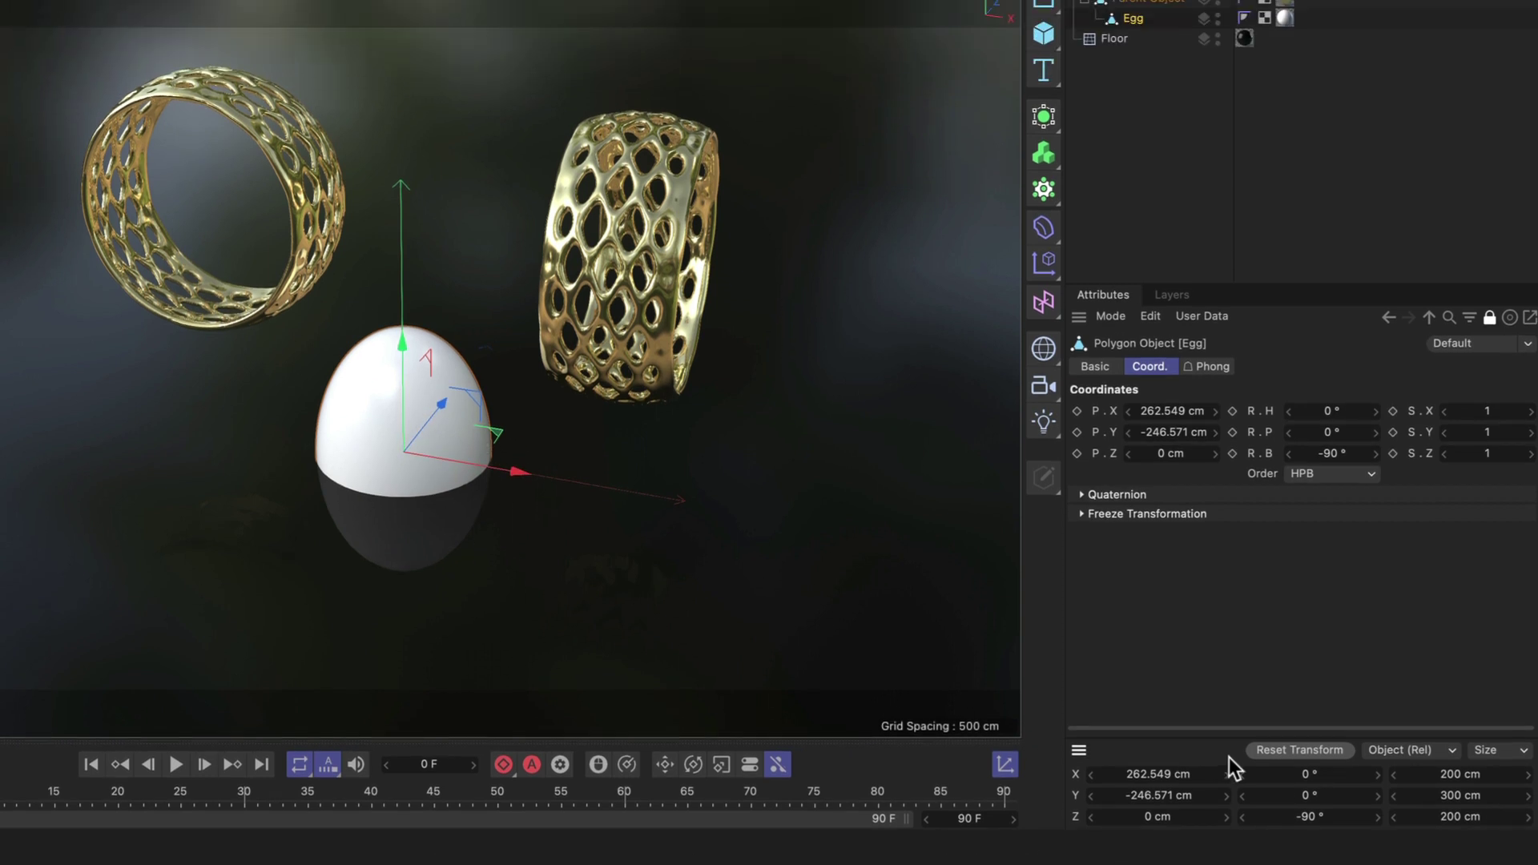
{"action": "left_click", "coordinate": [1301, 784]}
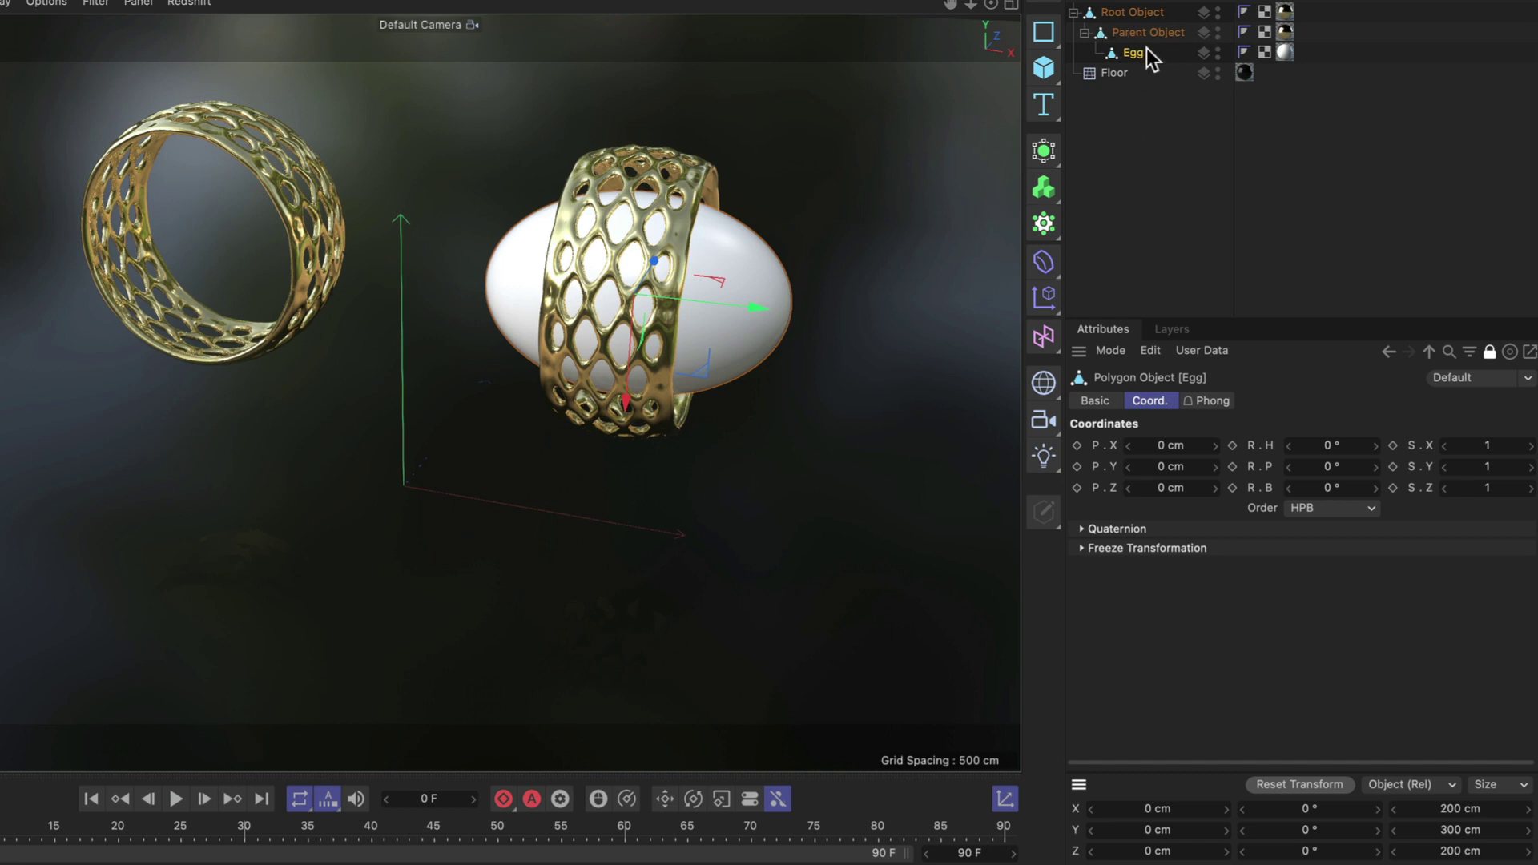
Step: Reselect Egg and Shift-reset its transform relative to Root Object, placing it in the left ring
{"action": "left_click", "coordinate": [1124, 16]}
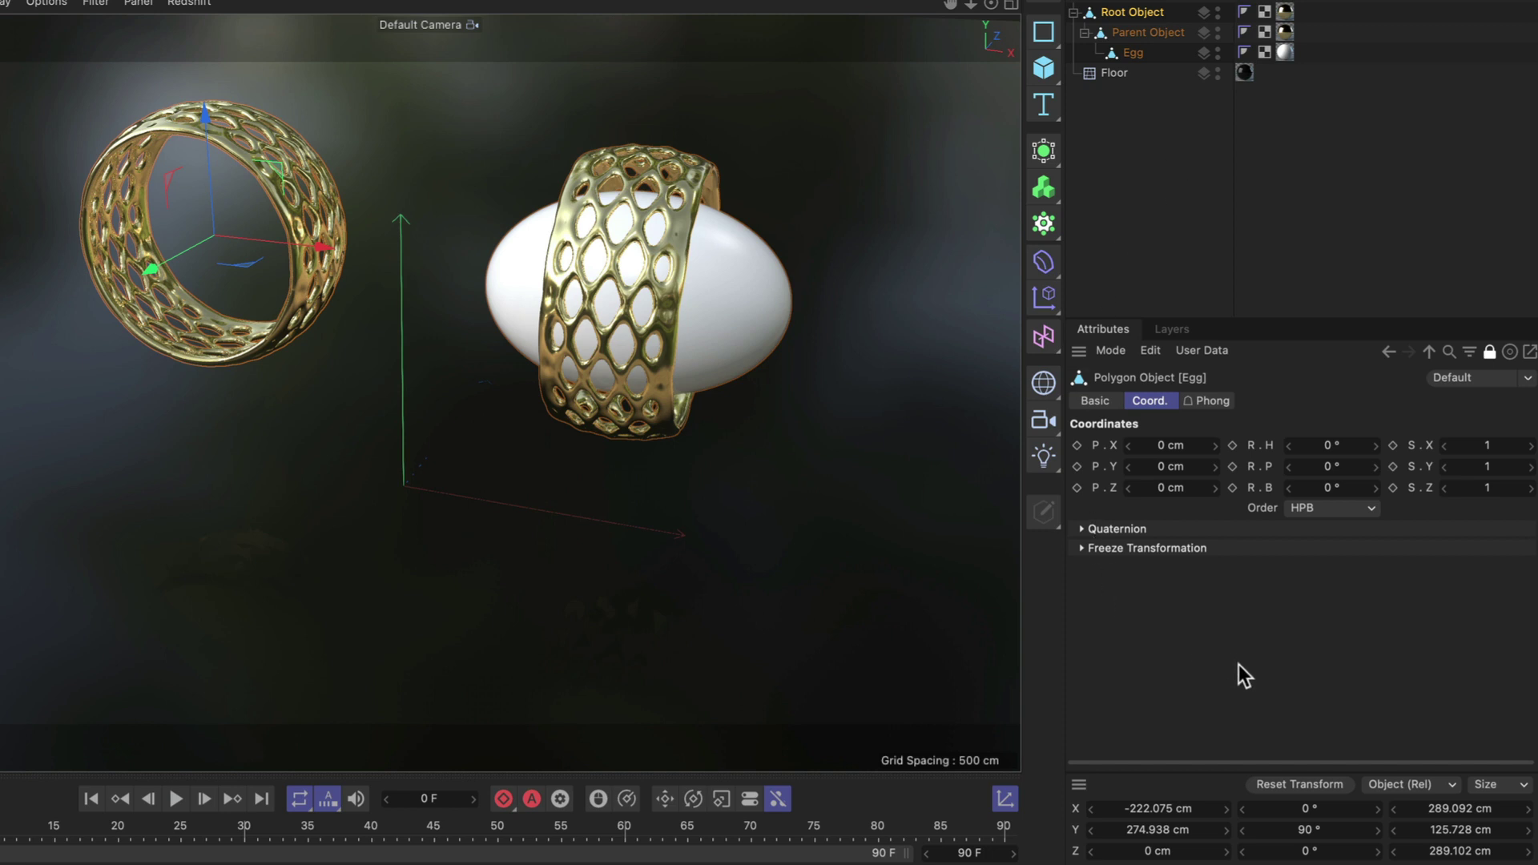
{"action": "left_click", "coordinate": [1132, 53]}
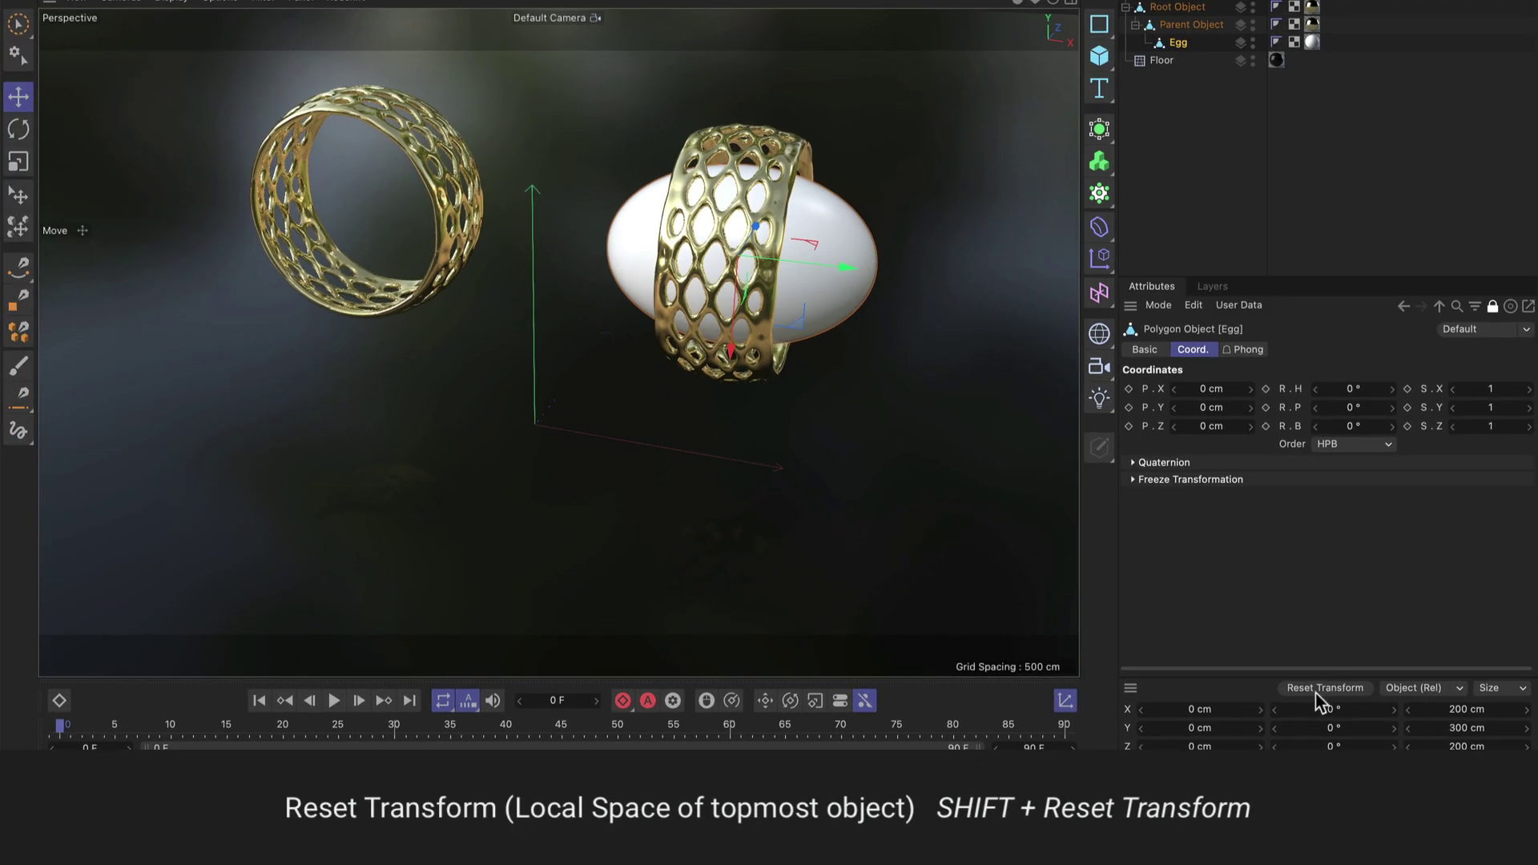
{"action": "left_click", "coordinate": [1328, 689], "text": "shift"}
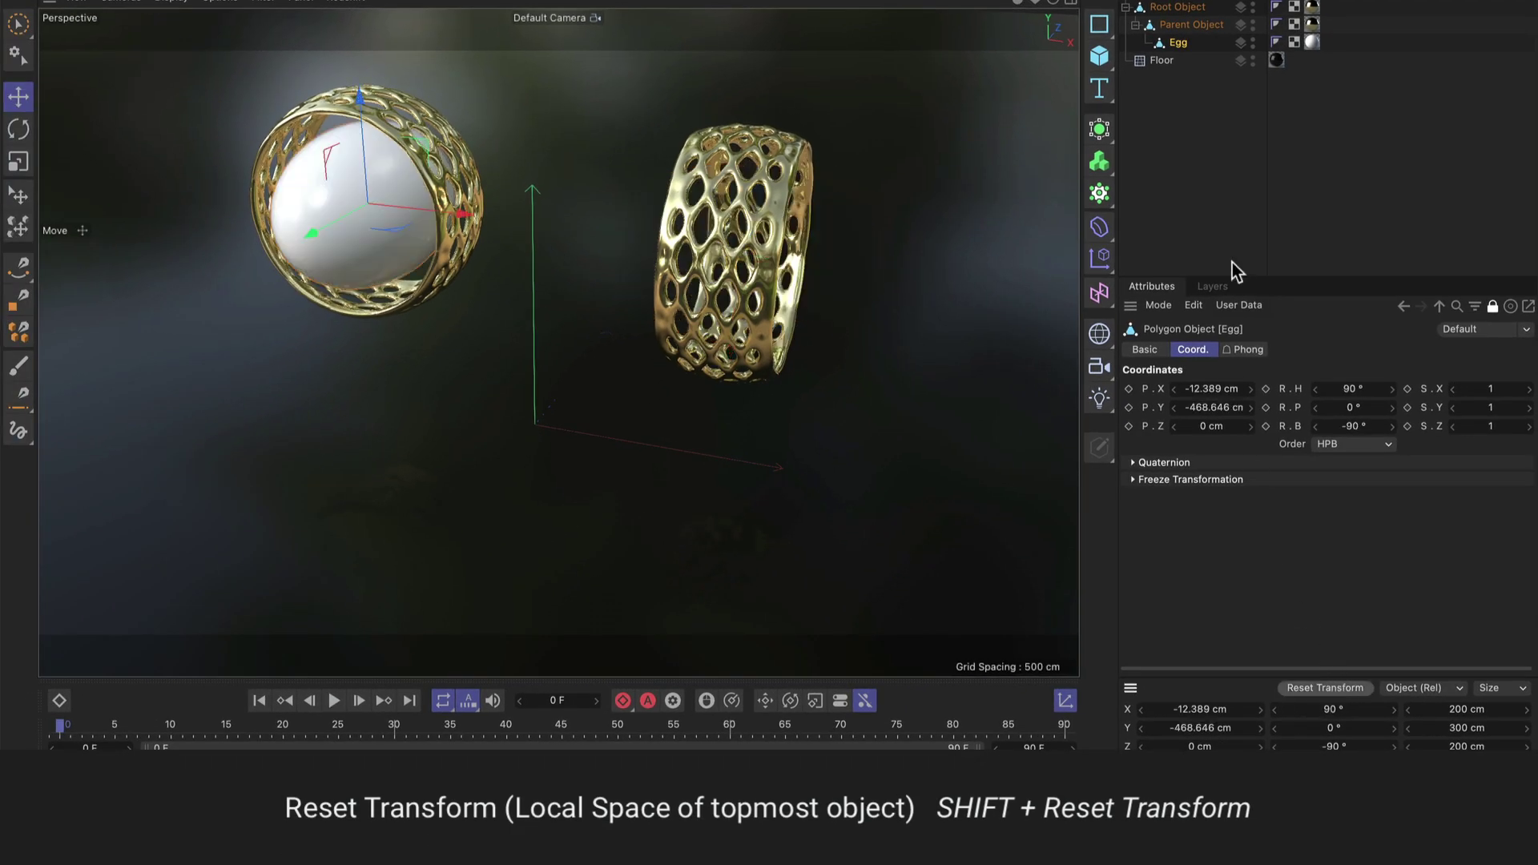